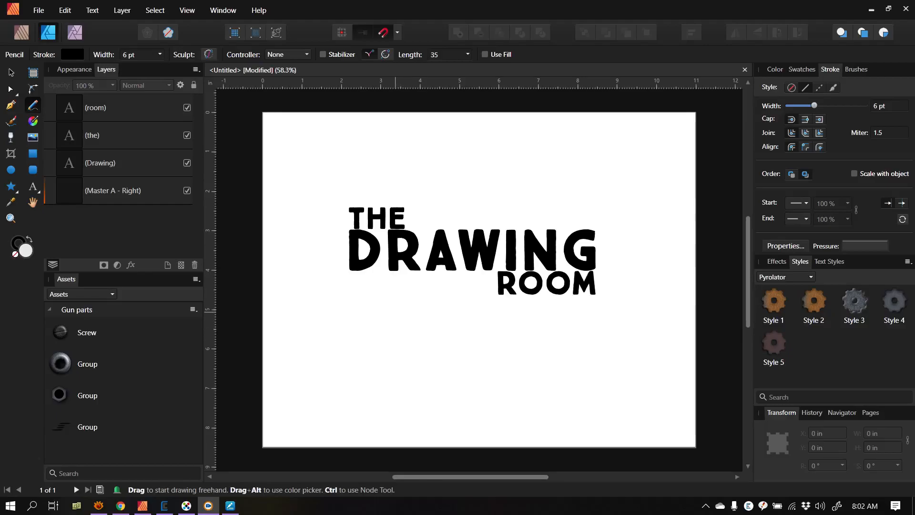
Step: Open the recent document Minigun flat.afpub and examine the finished minigun artwork up close
left_click_drag(385, 286, 387, 285)
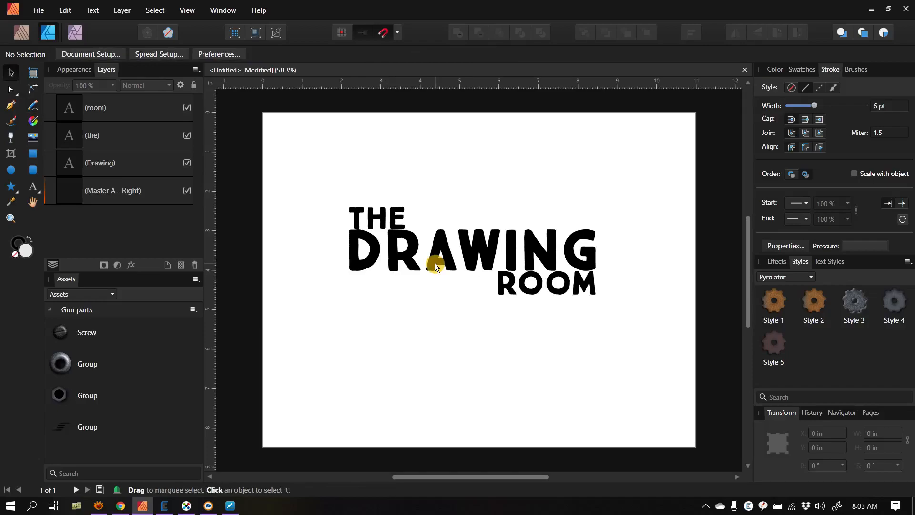
left_click(37, 12)
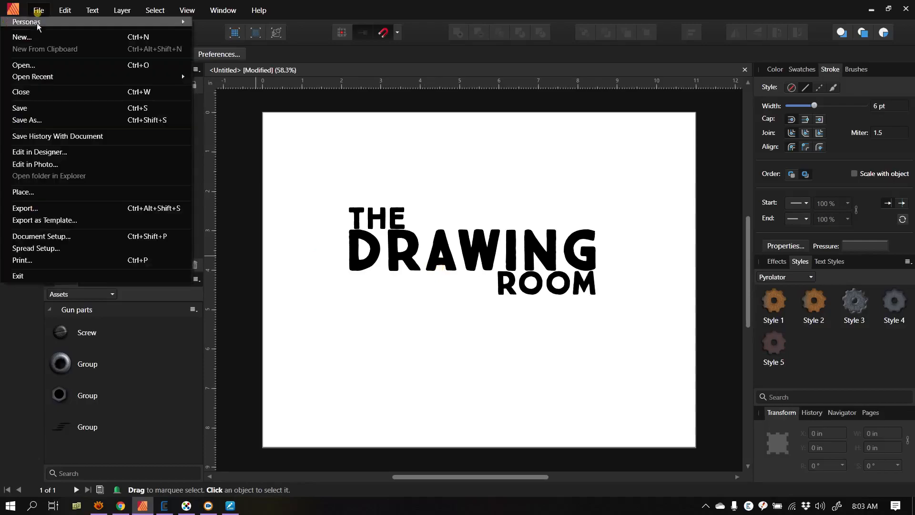
mouse_move(56, 76)
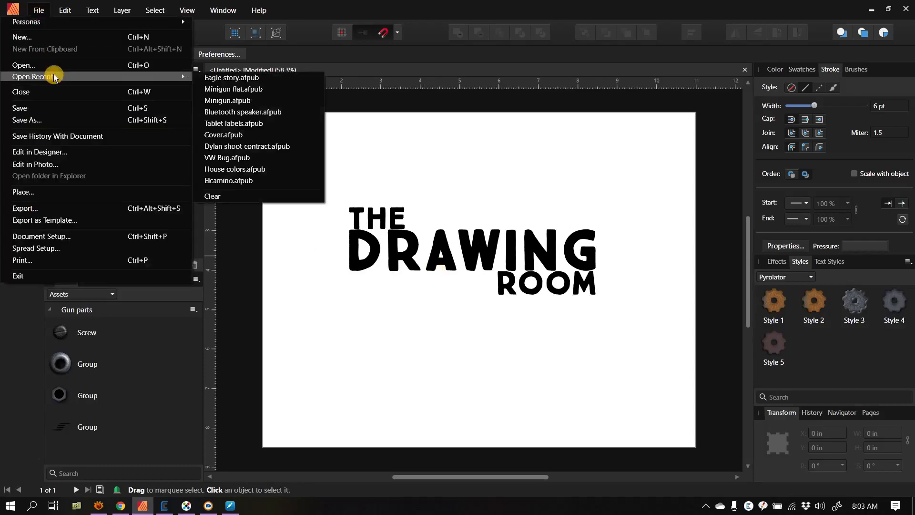
left_click(262, 90)
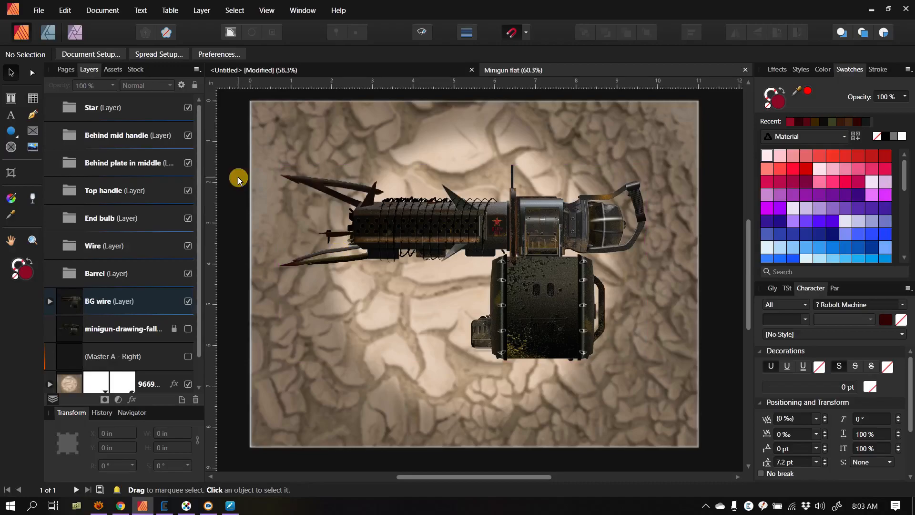
scroll(465, 228, "up", 1)
scroll(540, 256, "up", 1)
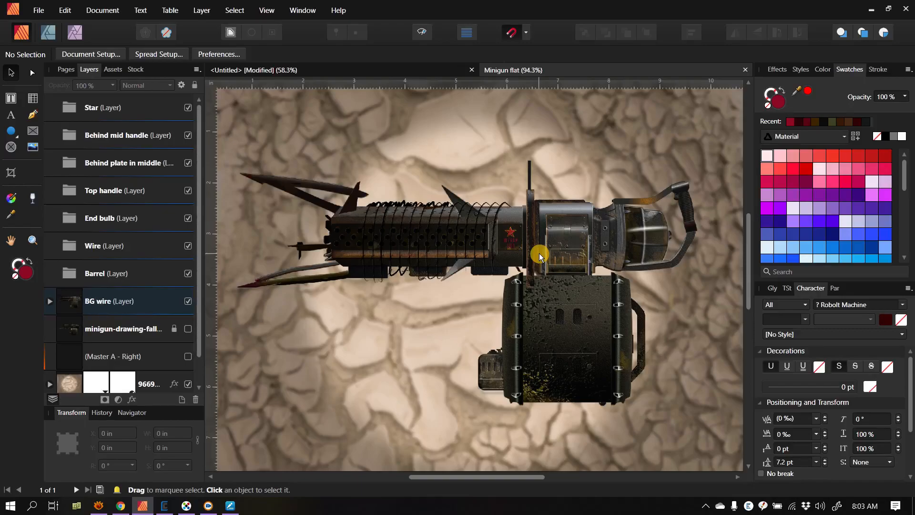
scroll(539, 256, "down", 3)
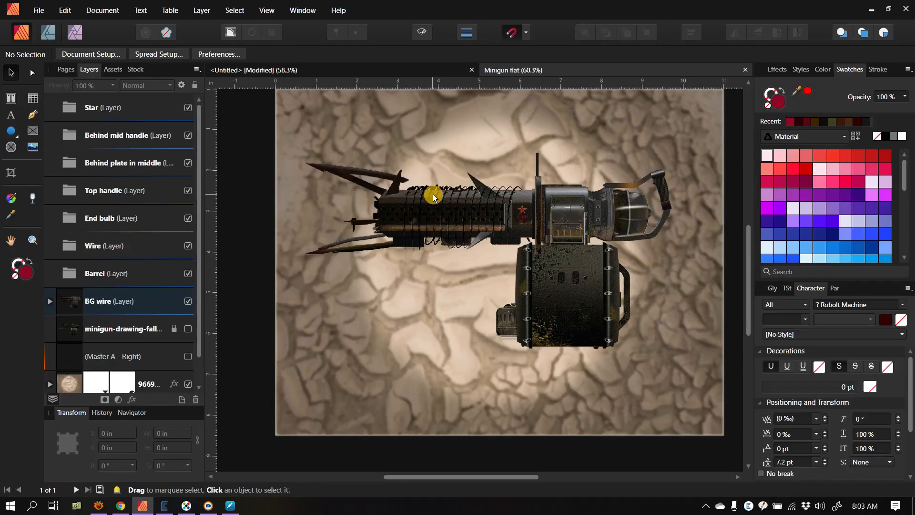
Step: Switch to XnView MP, open The Really Temporary Folder, and show vhQoZnj.jpg in an enlarged preview
left_click(98, 507)
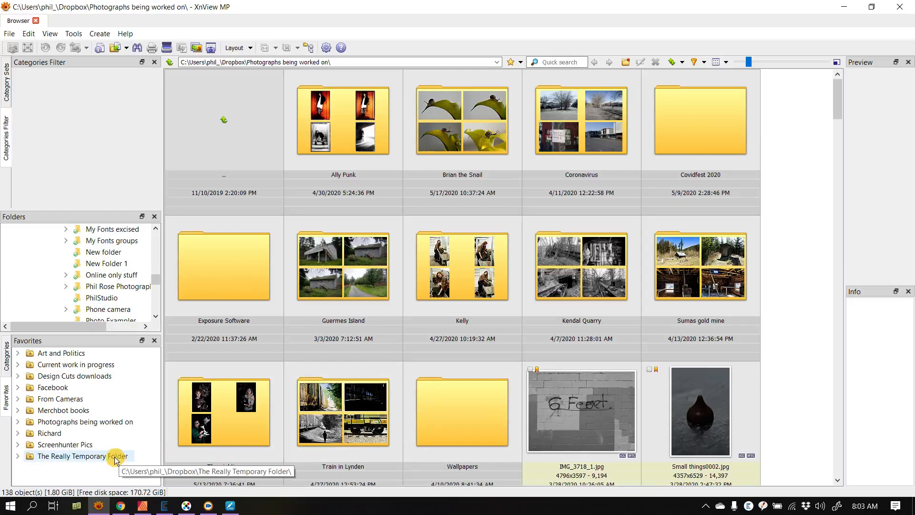
left_click(85, 456)
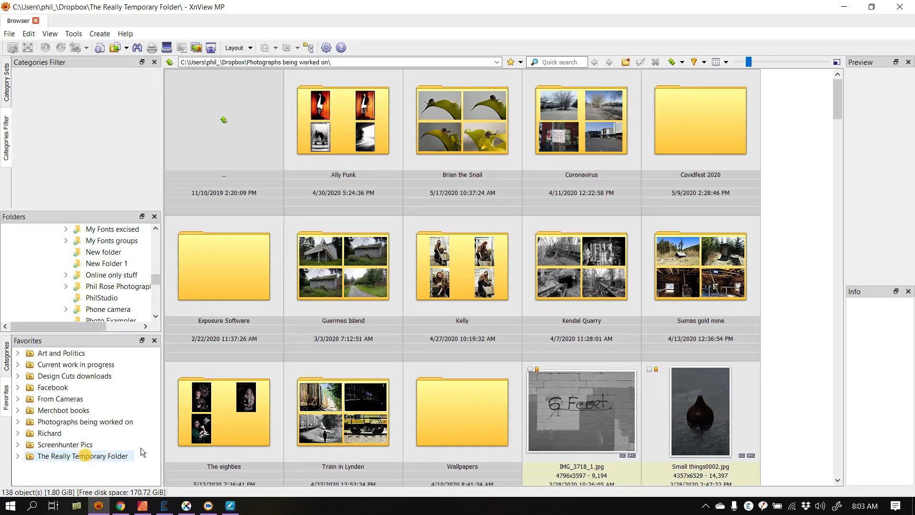
scroll(661, 272, "down", 5)
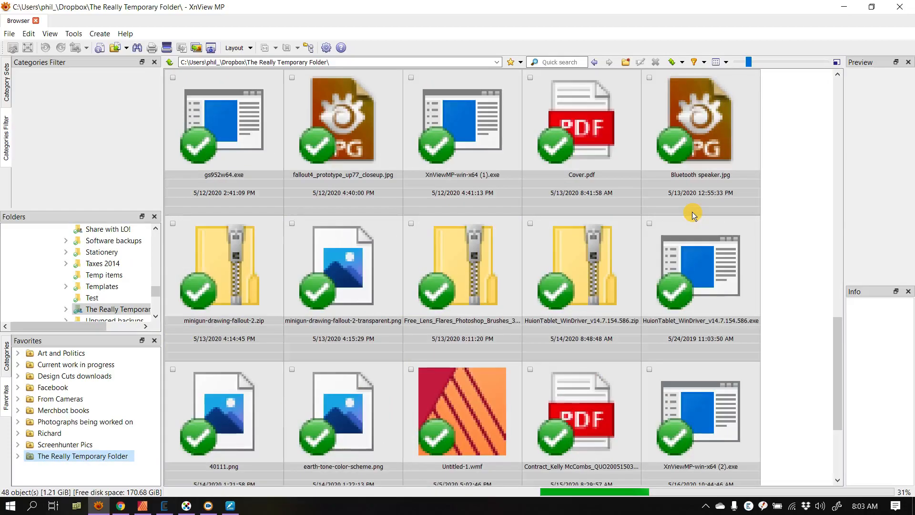
scroll(692, 212, "down", 3)
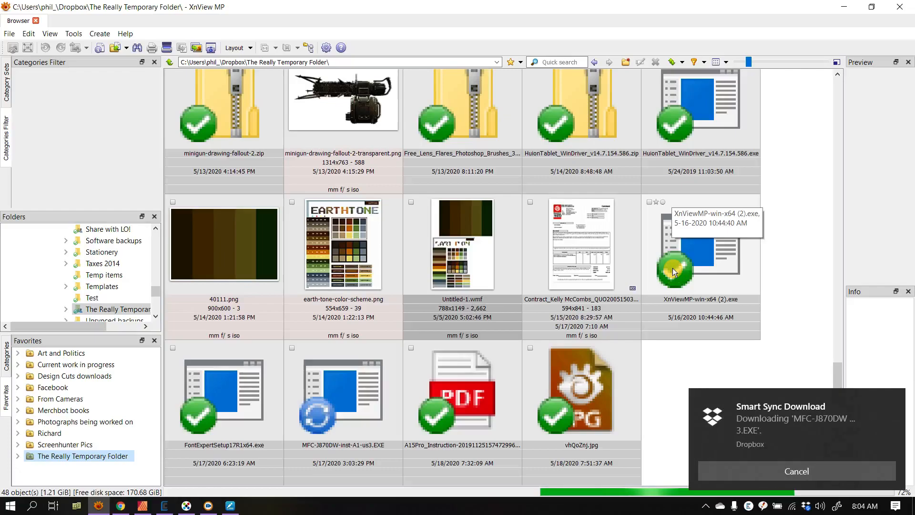
left_click(894, 399)
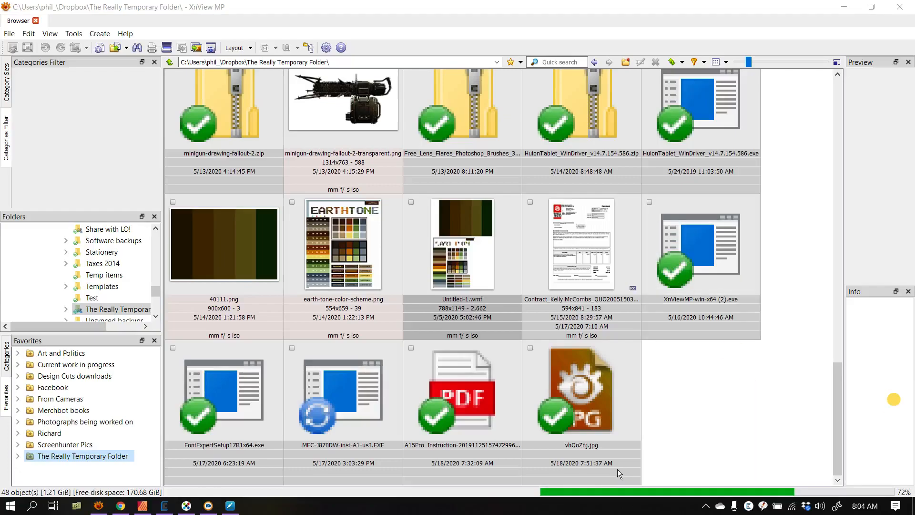
left_click(574, 386)
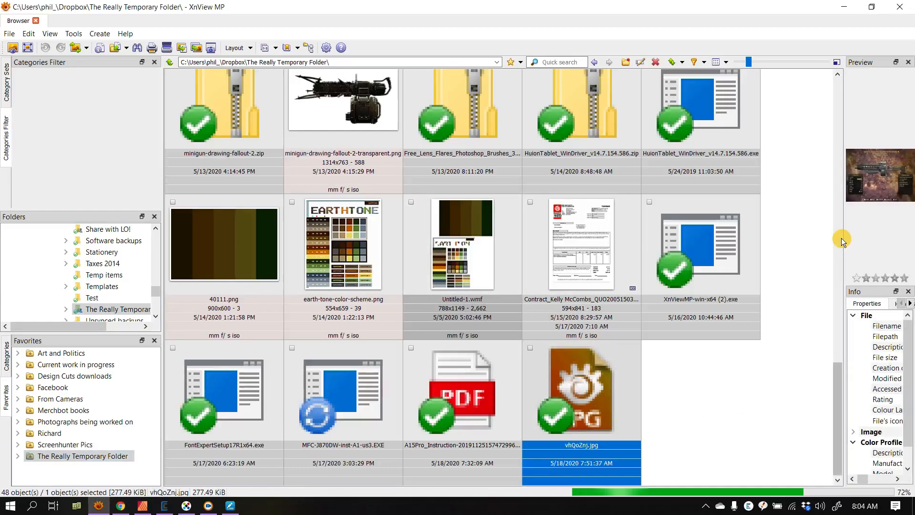
left_click_drag(674, 252, 612, 296)
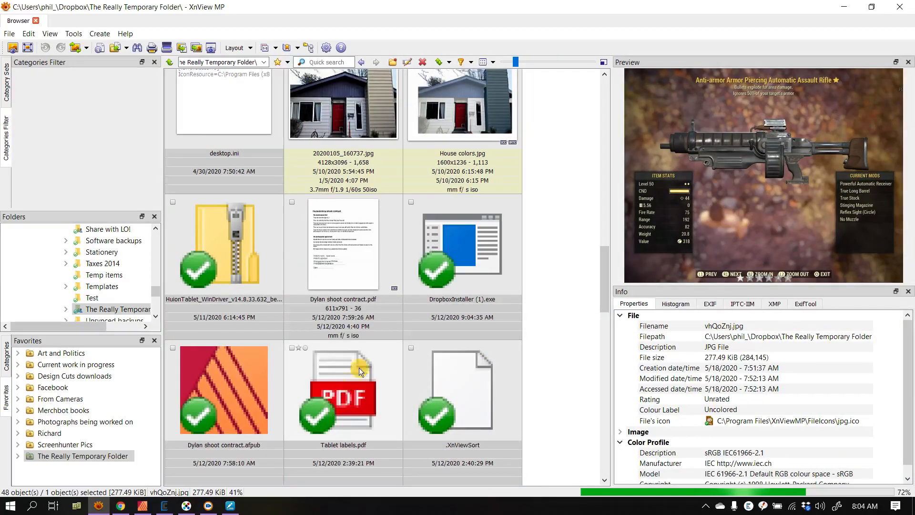
Step: Place vhQoZnj.jpg from the XnView MP folder onto the page of a new blank Affinity Publisher document
scroll(377, 354, "down", 5)
scroll(385, 346, "down", 2)
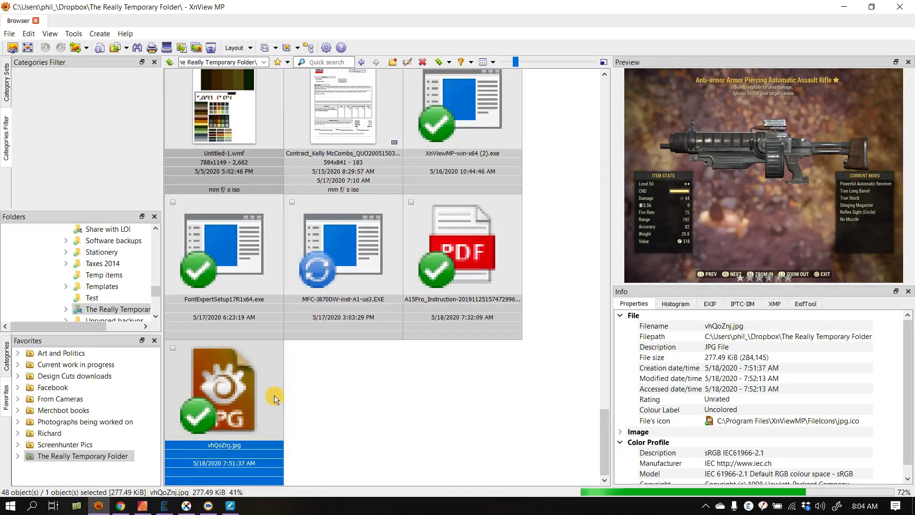
left_click_drag(225, 393, 157, 501)
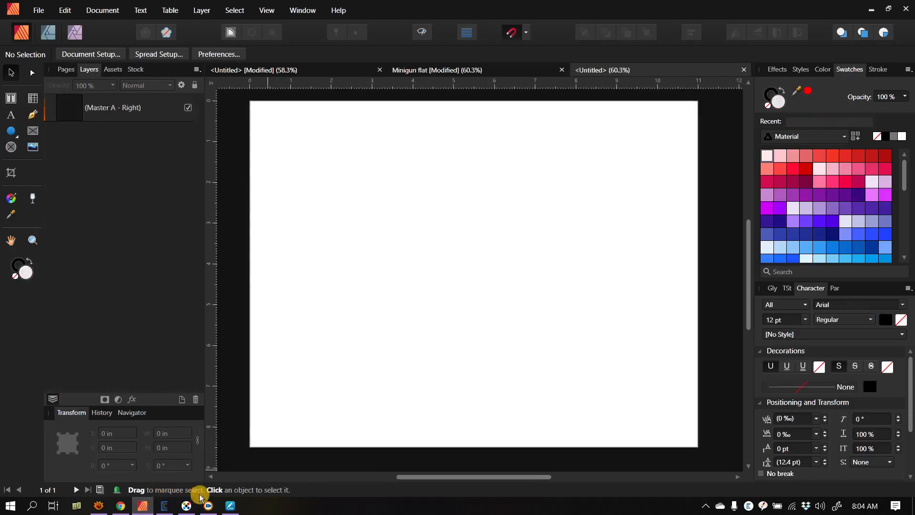
left_click(109, 506)
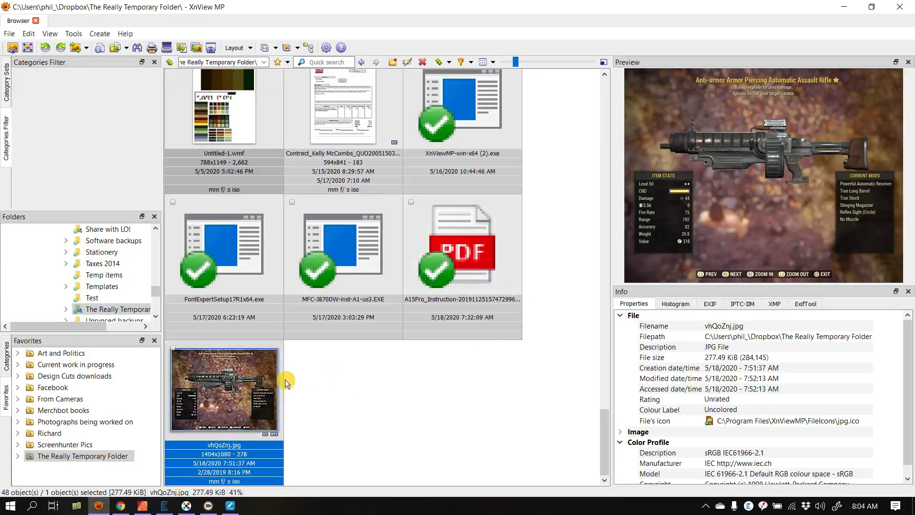
left_click_drag(234, 385, 307, 168)
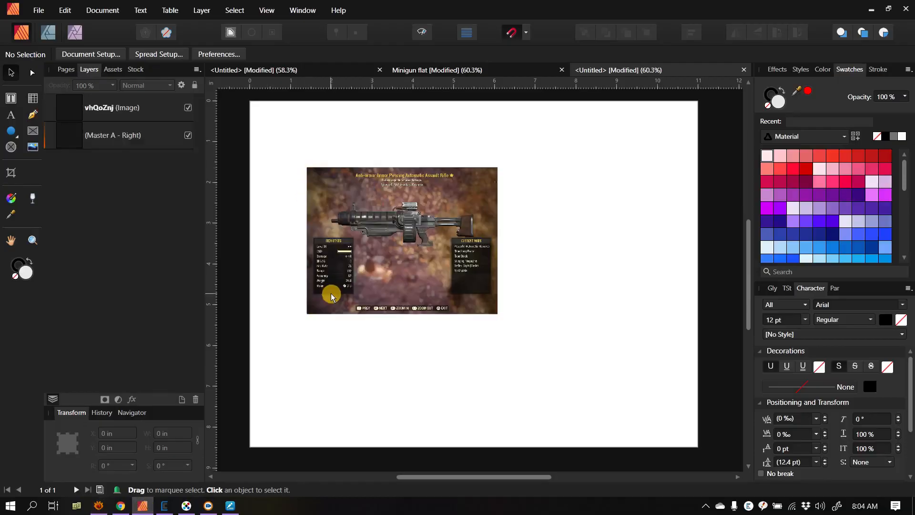
Step: Enlarge the placed rifle image proportionally to about 10.44 by 8.03 in and center it on the page
left_click(391, 238)
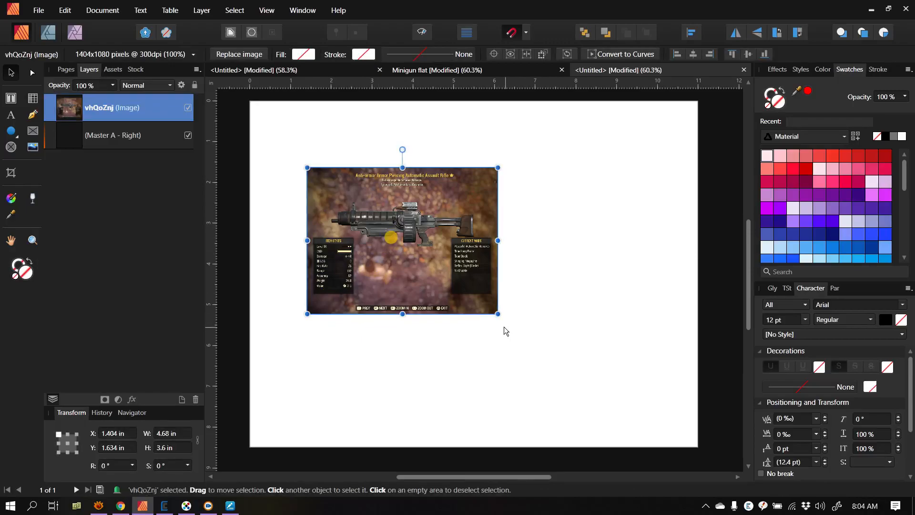
double_click(307, 167)
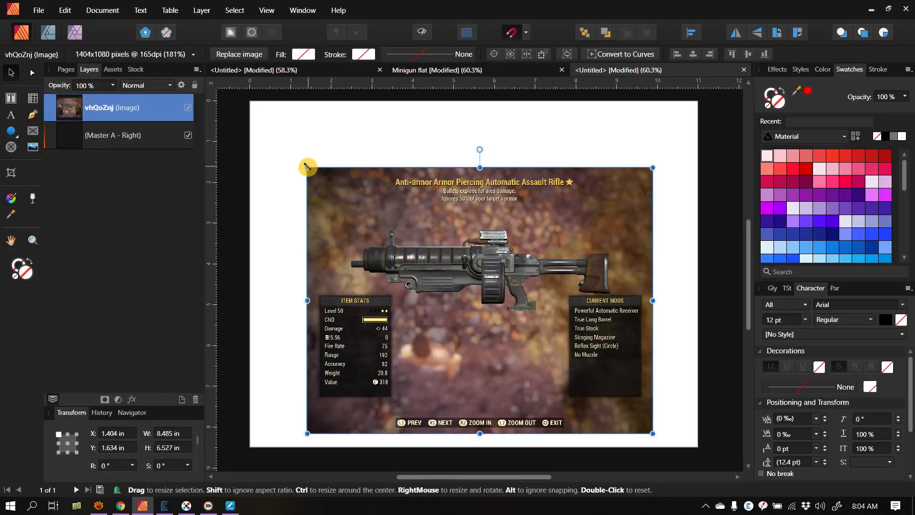
left_click_drag(308, 166, 300, 158)
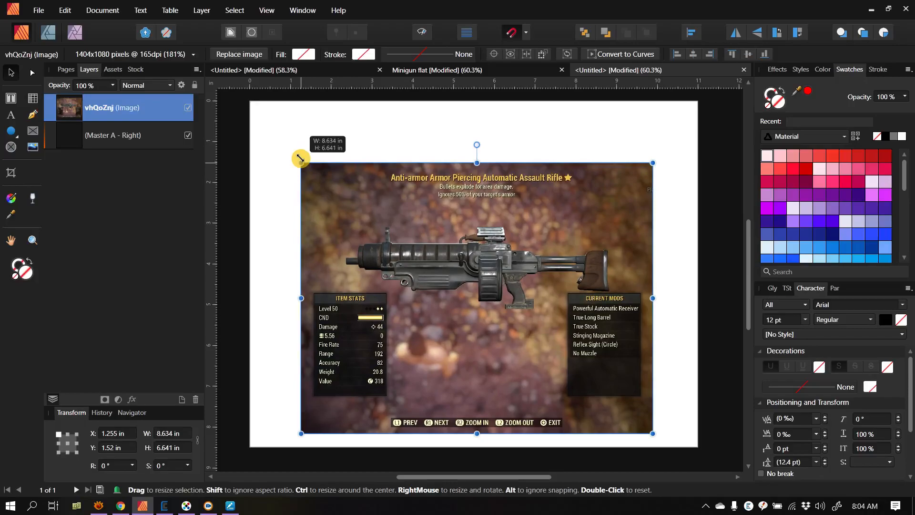
left_click_drag(300, 158, 249, 124)
left_click_drag(653, 124, 674, 123)
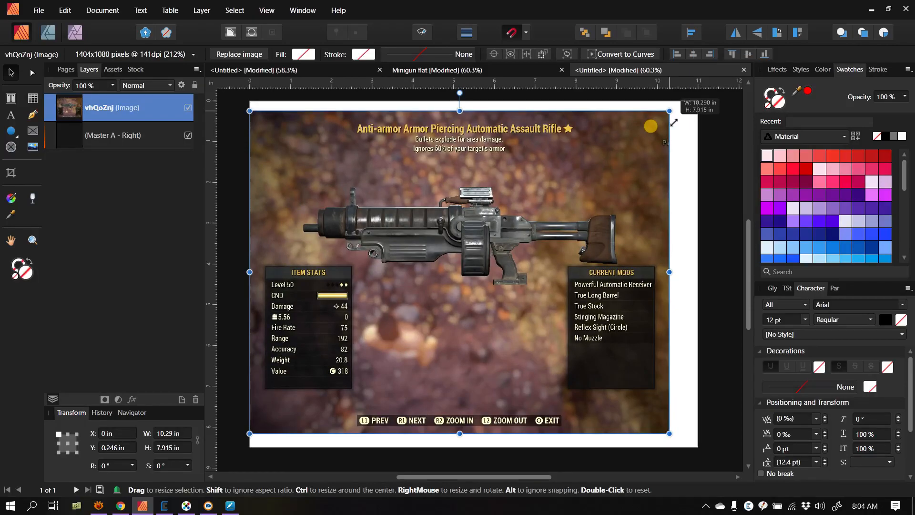
left_click_drag(674, 122, 680, 118)
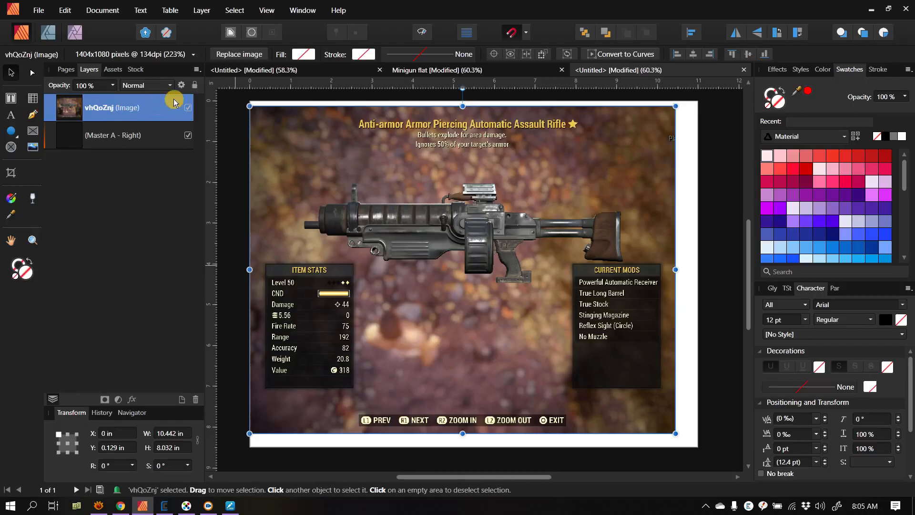
left_click_drag(461, 223, 475, 227)
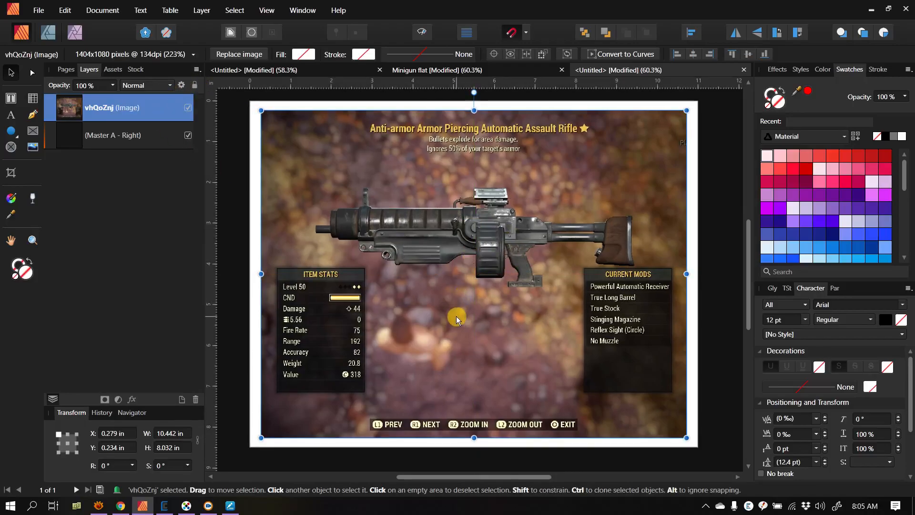
Step: Lock the rifle image layer and deselect it, checking that it cannot be selected on the page
left_click(195, 84)
left_click(255, 197)
left_click(361, 219)
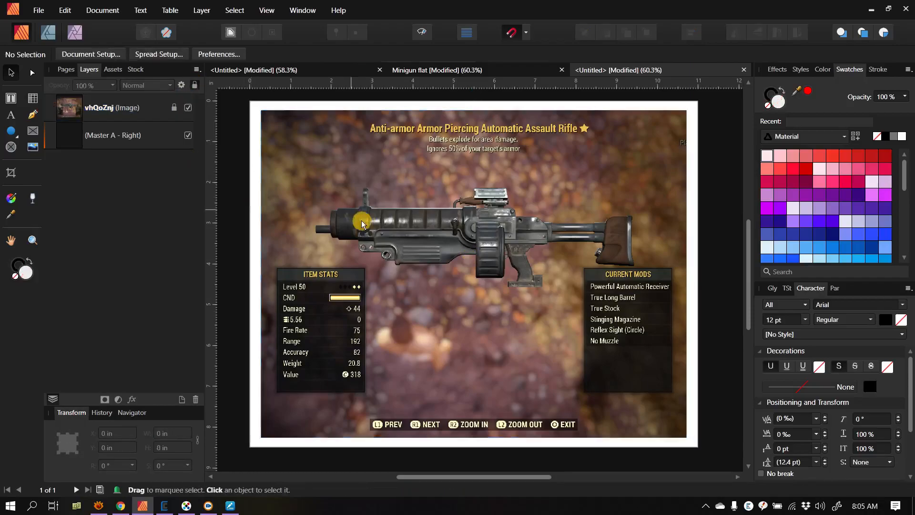
left_click(395, 208)
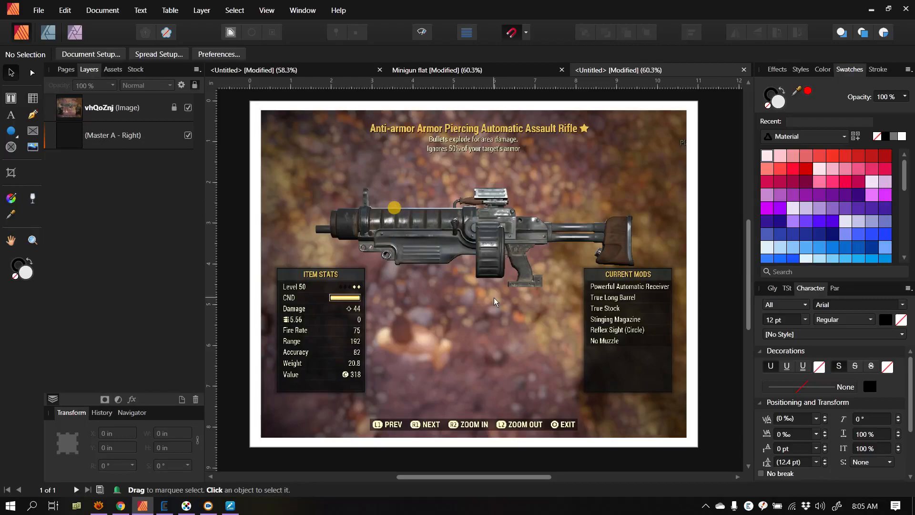
left_click(180, 144)
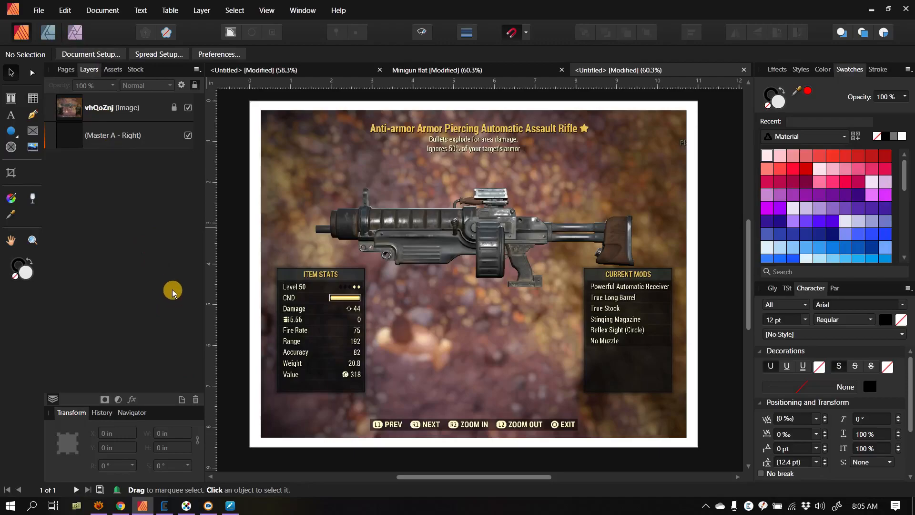
Step: Add a new layer above the rifle image and name it "My stuff"
left_click(182, 400)
double_click(117, 108)
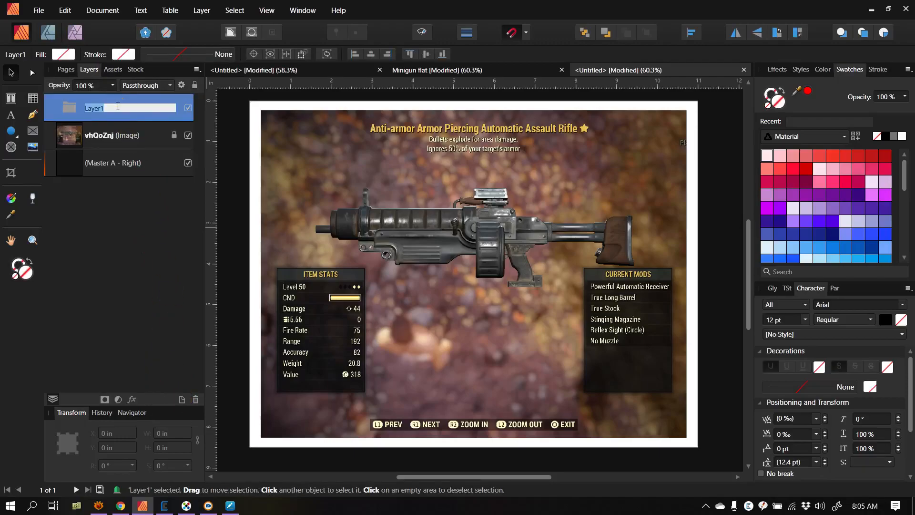
type("My stuff")
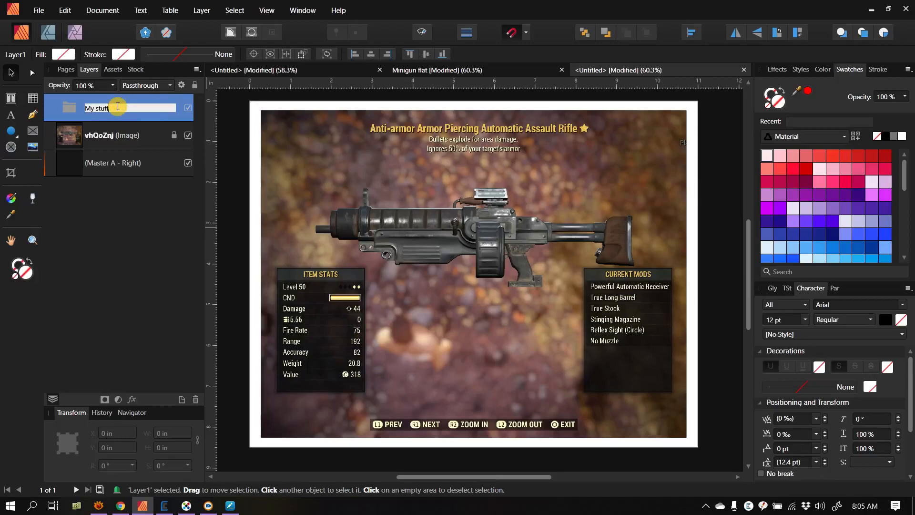
key("Return")
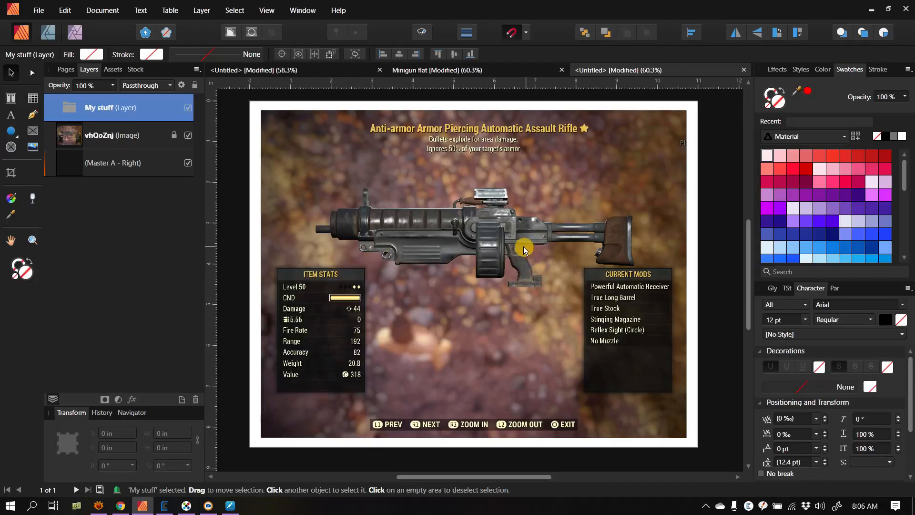
Step: Add another layer for the rifle's drum magazine and name it "Drum"
scroll(506, 238, "up", 5)
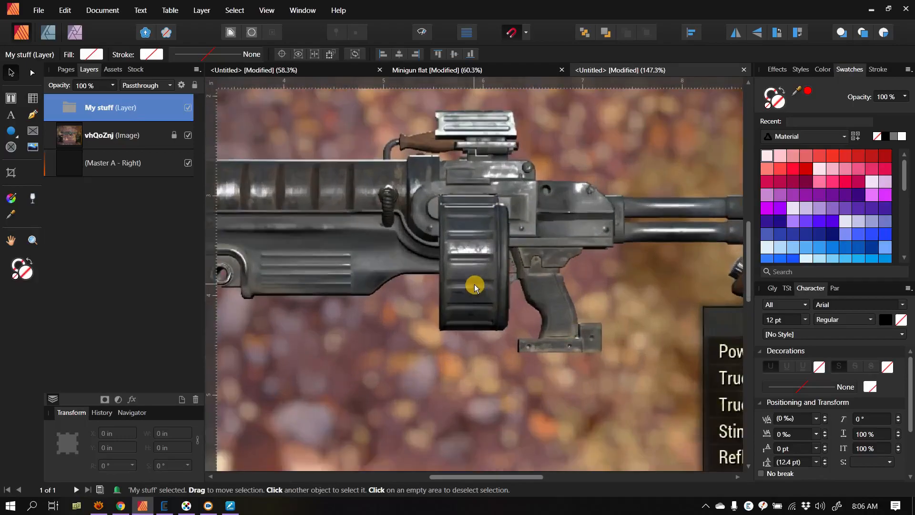
scroll(475, 286, "up", 3)
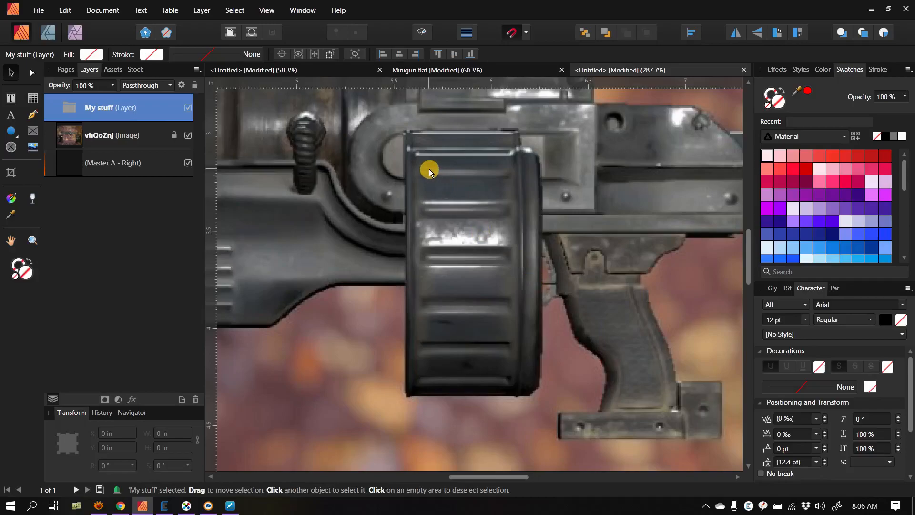
left_click(182, 402)
double_click(97, 108)
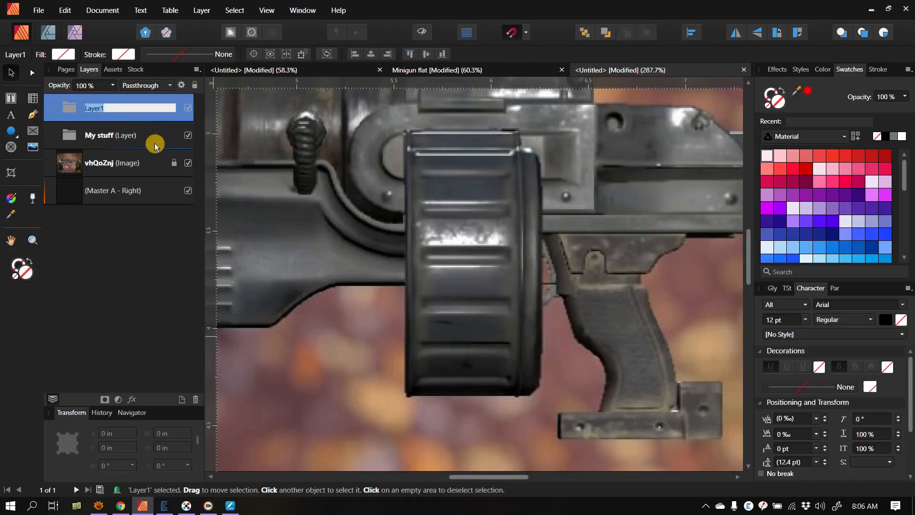
type("Drum")
key("Return")
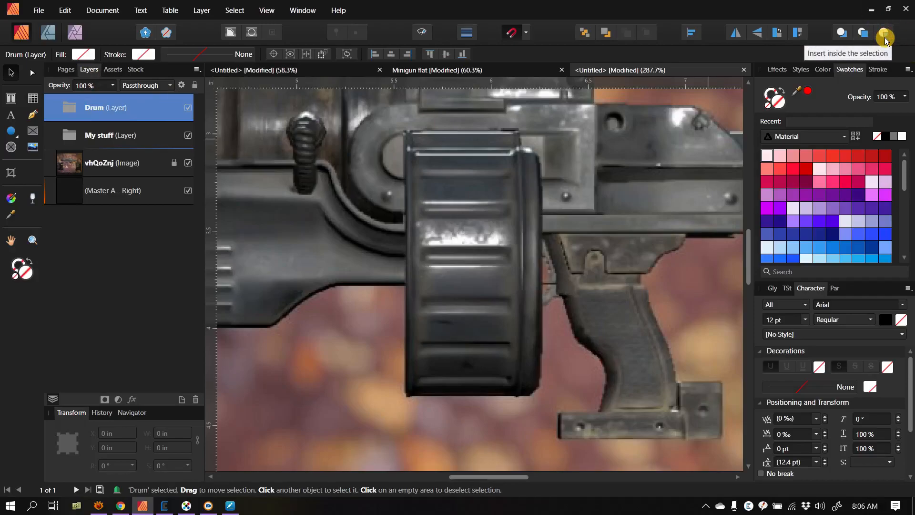
Step: Nest the Drum layer inside the expanded My stuff layer and switch to the Designer persona
left_click_drag(67, 113, 92, 149)
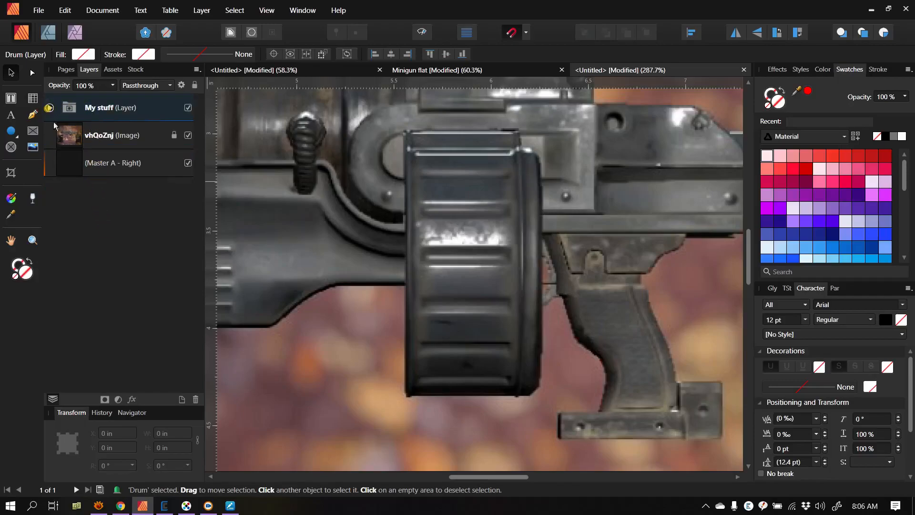
left_click(49, 108)
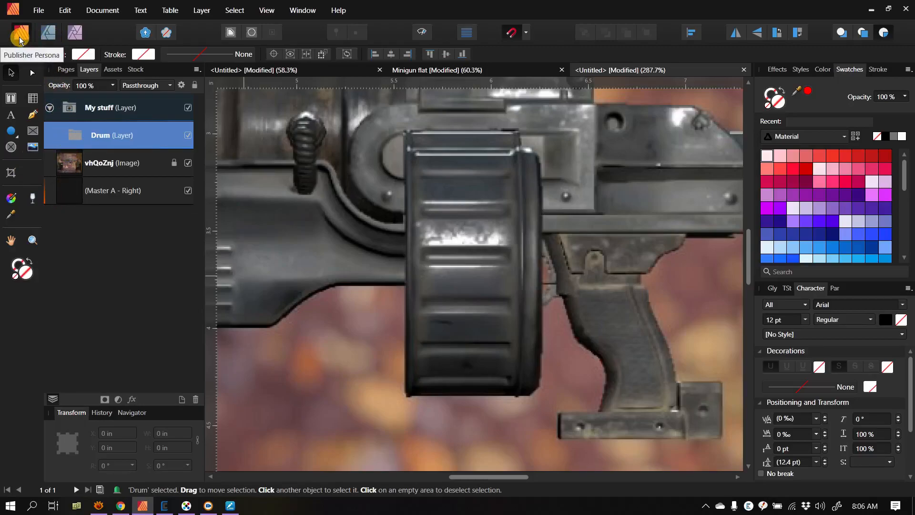
left_click(50, 29)
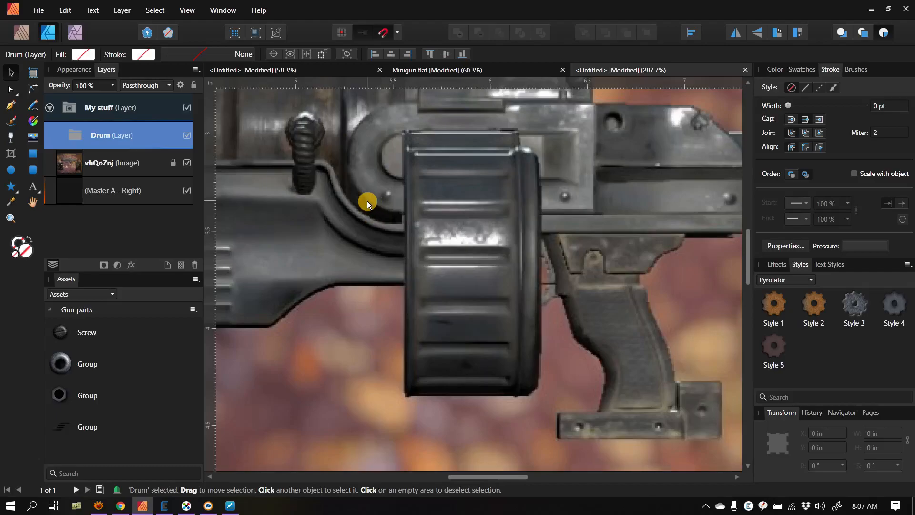
Step: Draw a rectangle about 0.60 in wide and 1.37 in high over the drum magazine's main body on the Drum layer
left_click(33, 157)
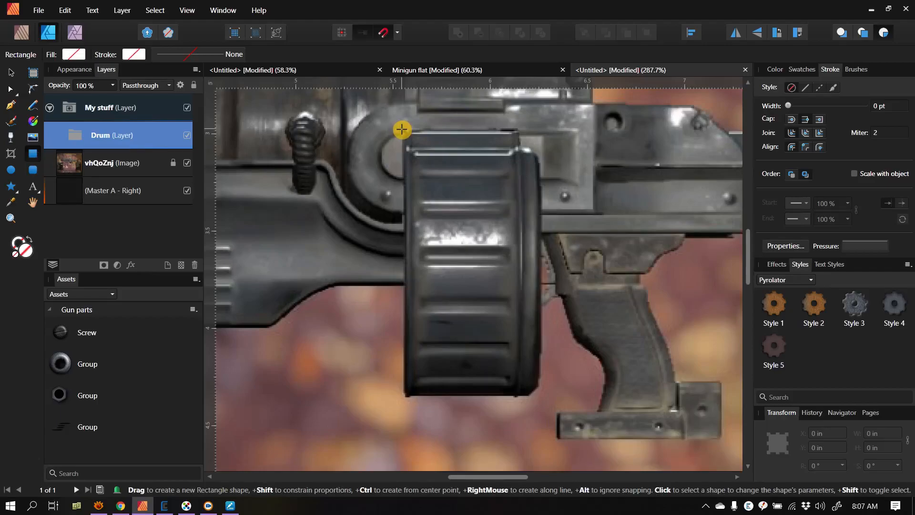
left_click_drag(402, 129, 467, 269)
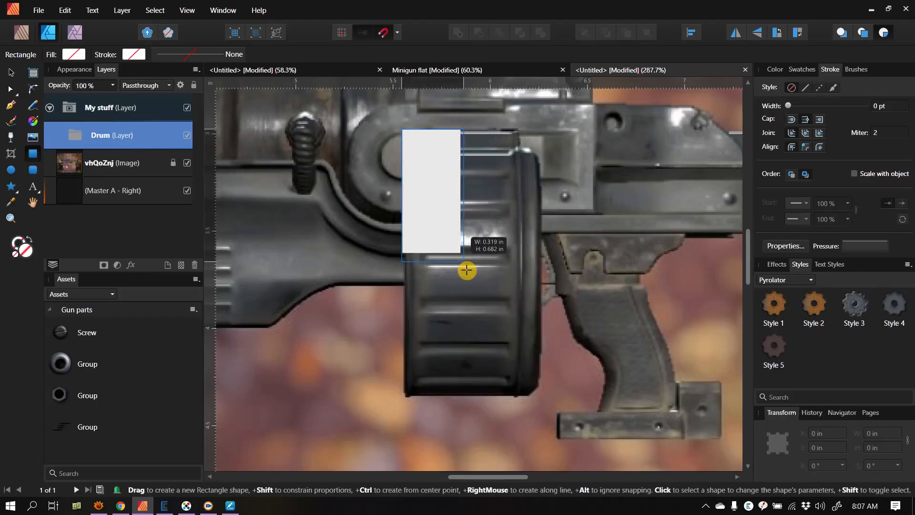
left_click_drag(466, 270, 518, 396)
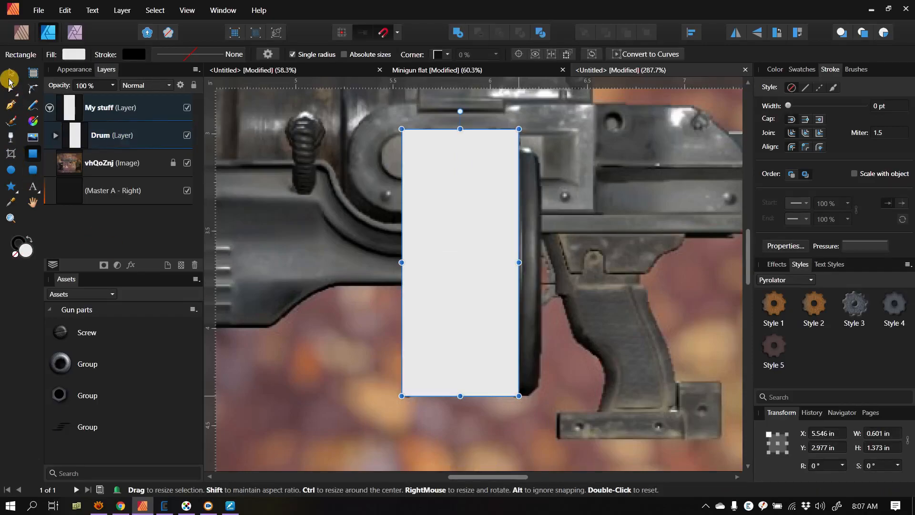
left_click(9, 76)
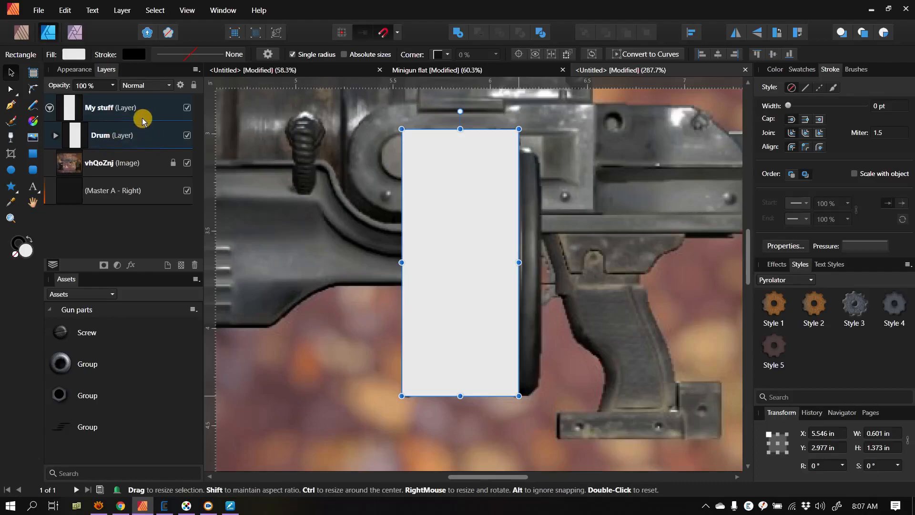
left_click(147, 143)
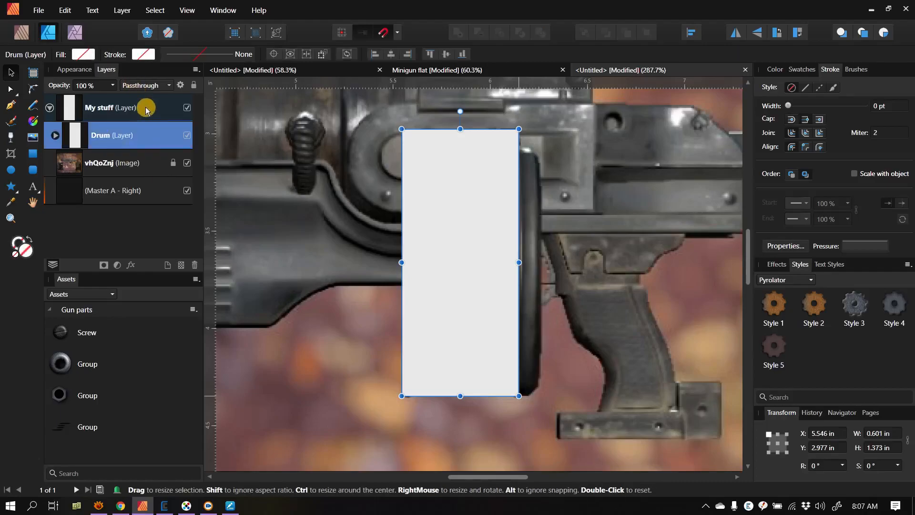
left_click(113, 87)
left_click_drag(109, 98, 129, 102)
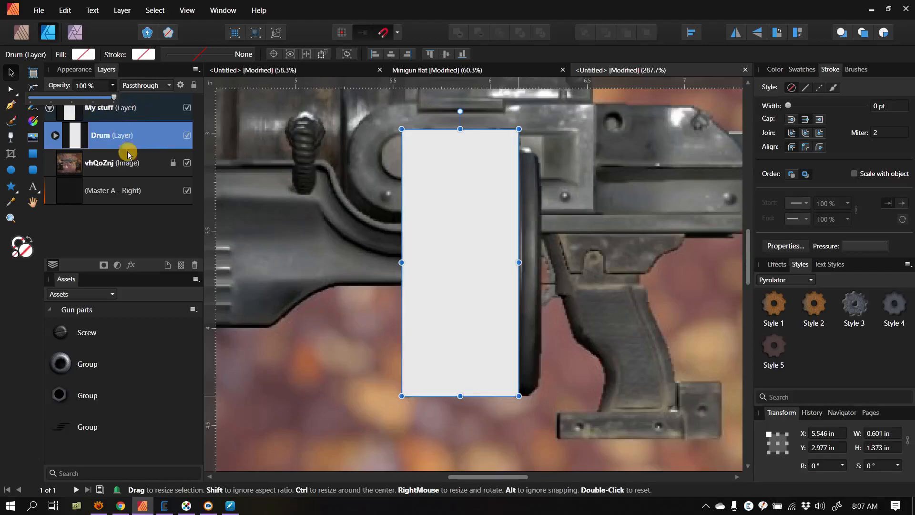
Step: Expand the Drum layer and give its rectangle rounded corners with a 3% radius
left_click(56, 136)
left_click(109, 165)
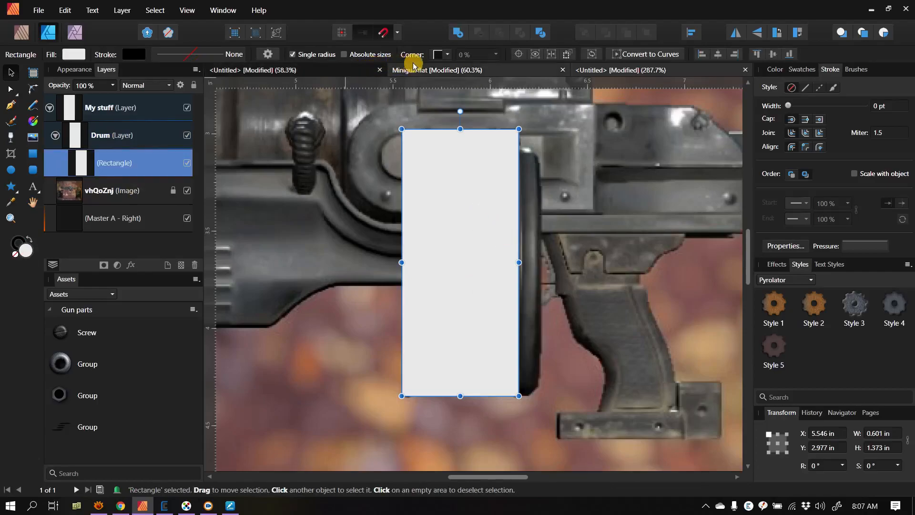
left_click(448, 55)
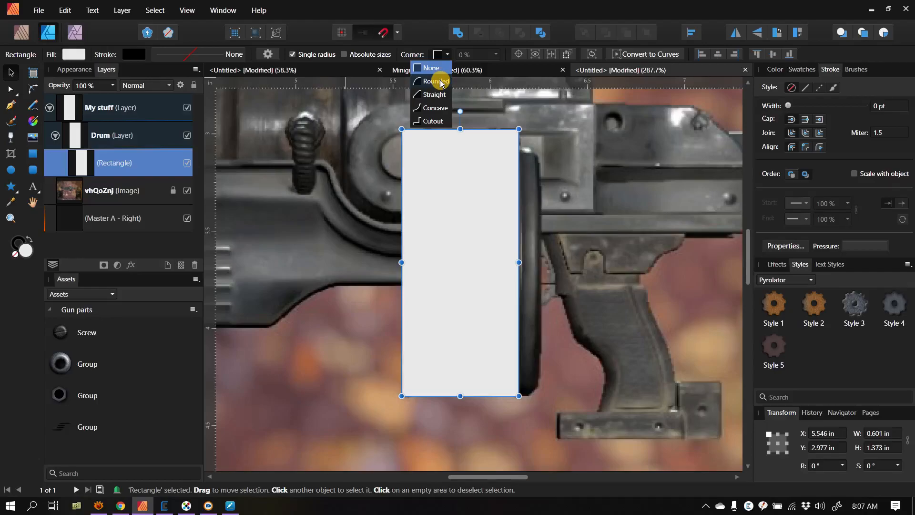
left_click(440, 81)
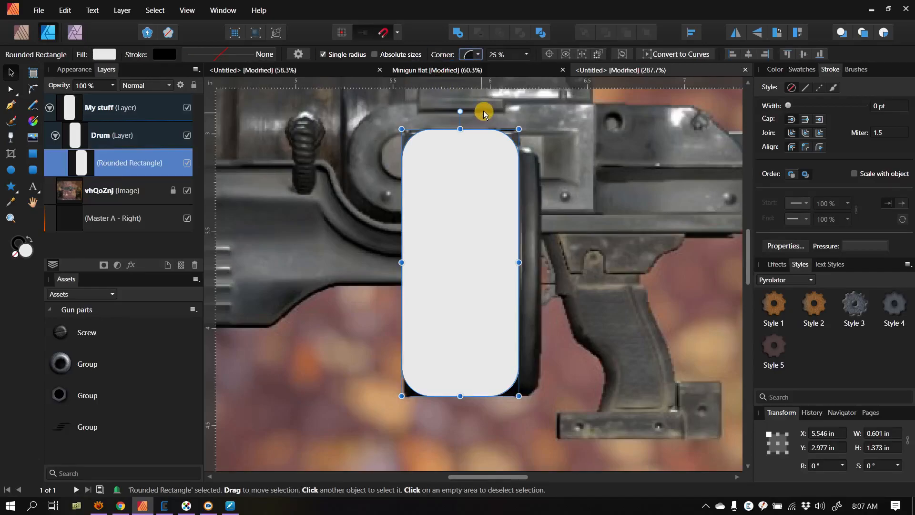
left_click(529, 54)
left_click_drag(529, 67, 493, 73)
left_click(507, 105)
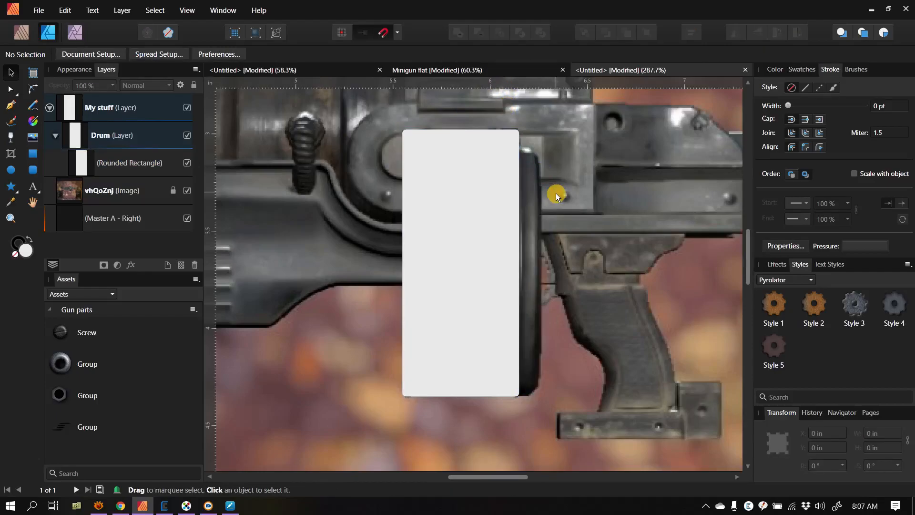
Step: Fill the rounded rectangle with a dark grey sampled from the rifle reference image
left_click(501, 197)
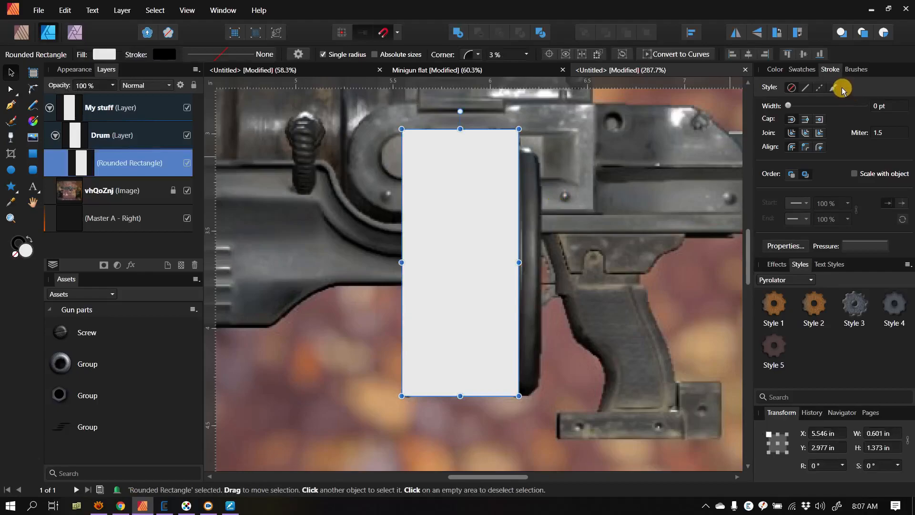
left_click(781, 73)
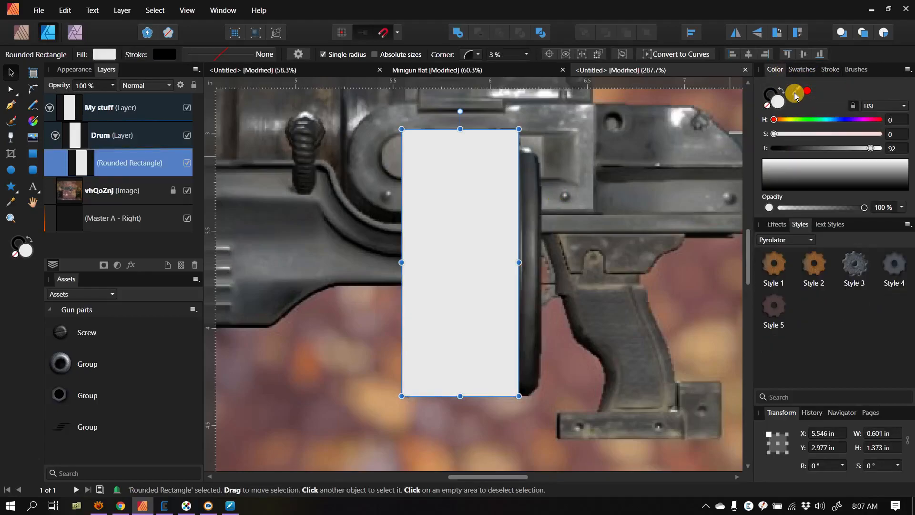
left_click_drag(795, 95, 528, 187)
left_click(806, 92)
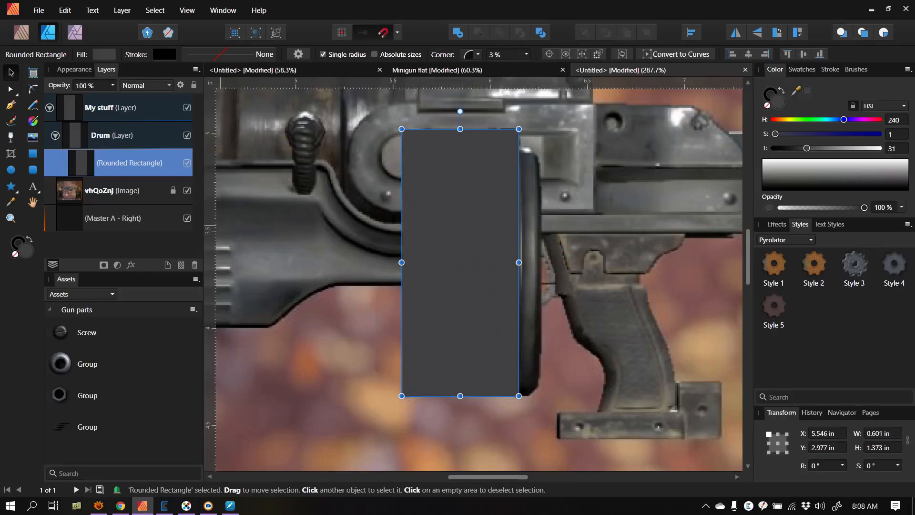
Step: Apply a linear gradient running up the drum rectangle, recolouring its upper stop to the sampled grey with lightness 43
left_click(33, 120)
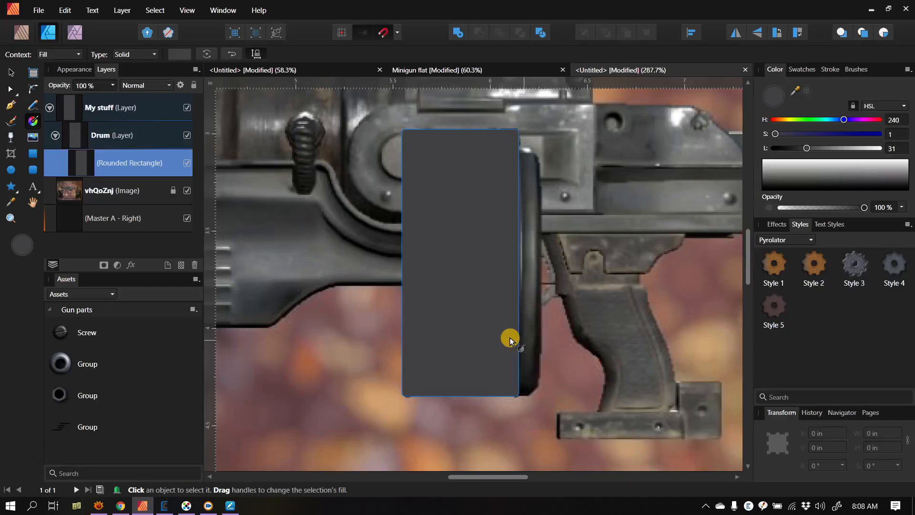
left_click_drag(432, 349, 451, 145)
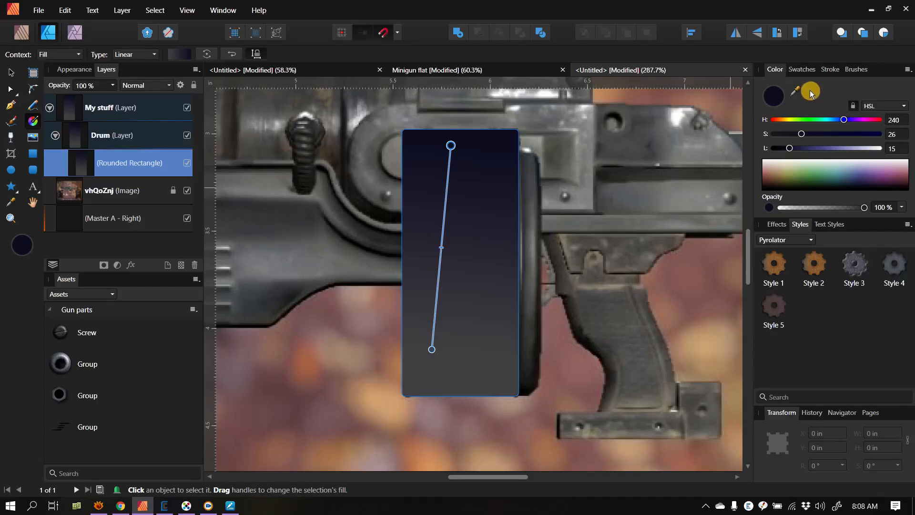
left_click_drag(809, 90, 477, 160)
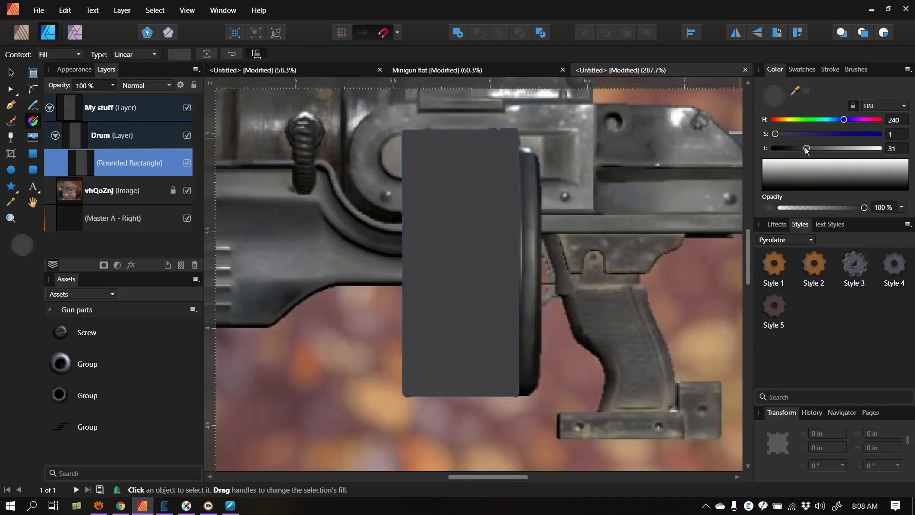
left_click_drag(806, 149, 818, 150)
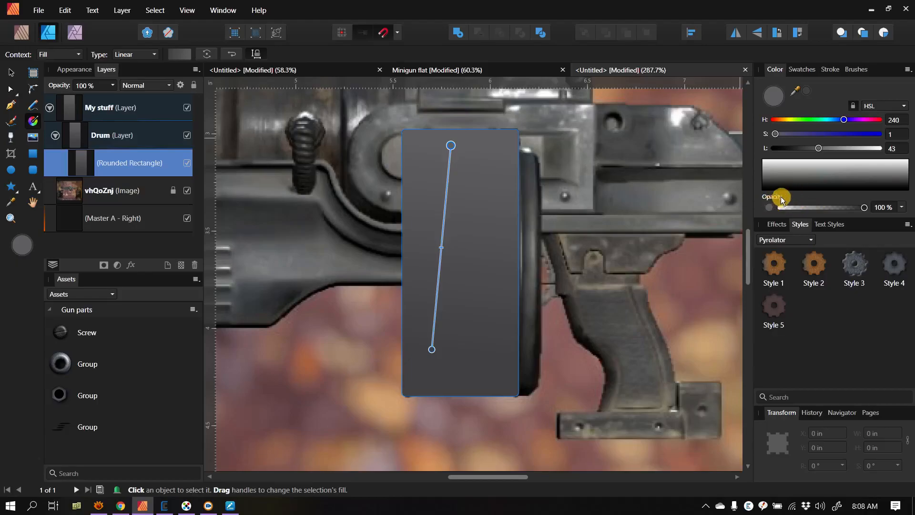
Step: Add 42% noise to the colour of the gradient's upper stop
left_click(771, 208)
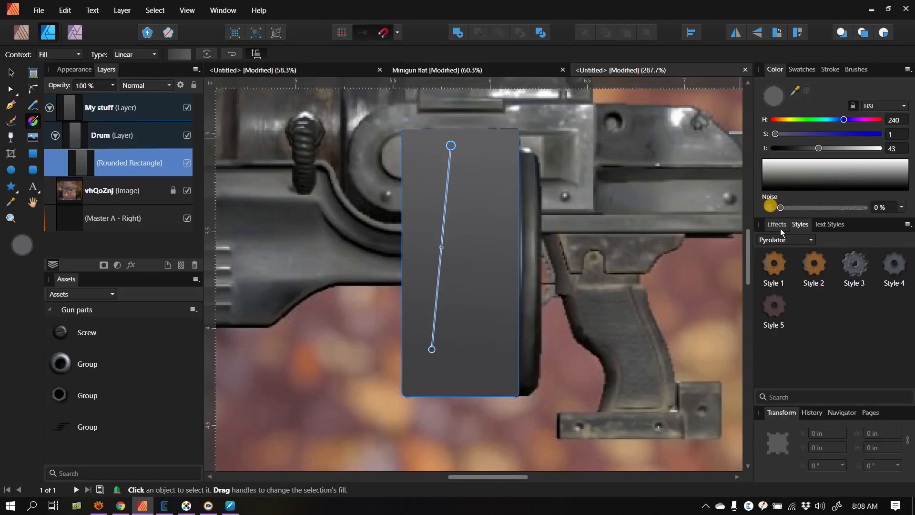
left_click(780, 208)
left_click_drag(781, 210, 816, 208)
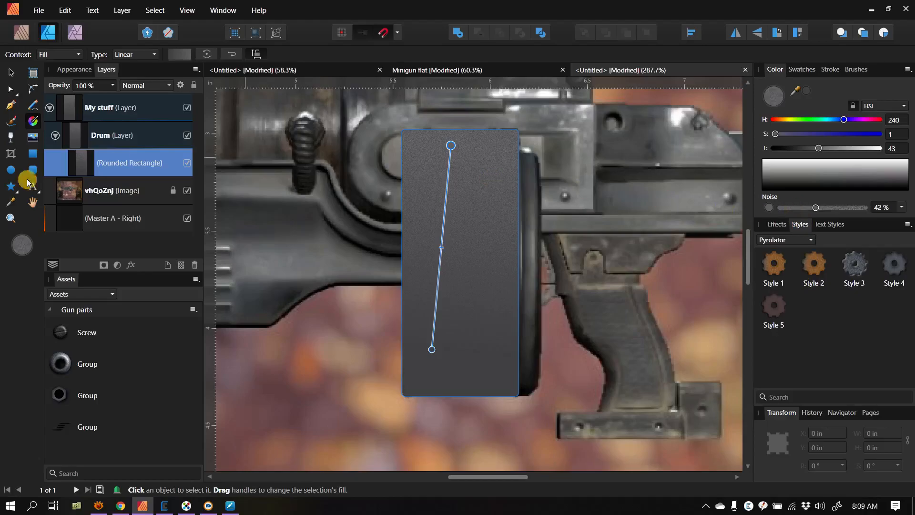
Step: Apply a Gaussian Blur layer effect with a 0.5 px radius to the drum rectangle
left_click(131, 265)
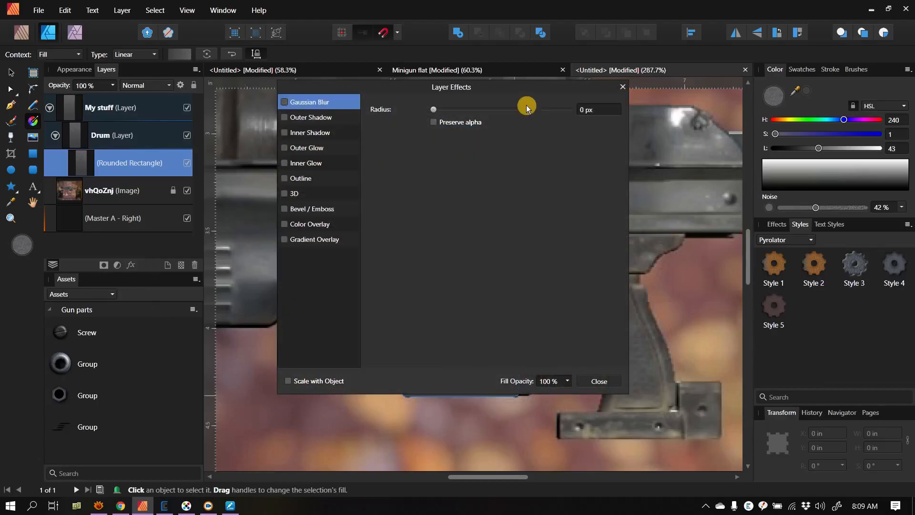
left_click_drag(519, 88, 793, 78)
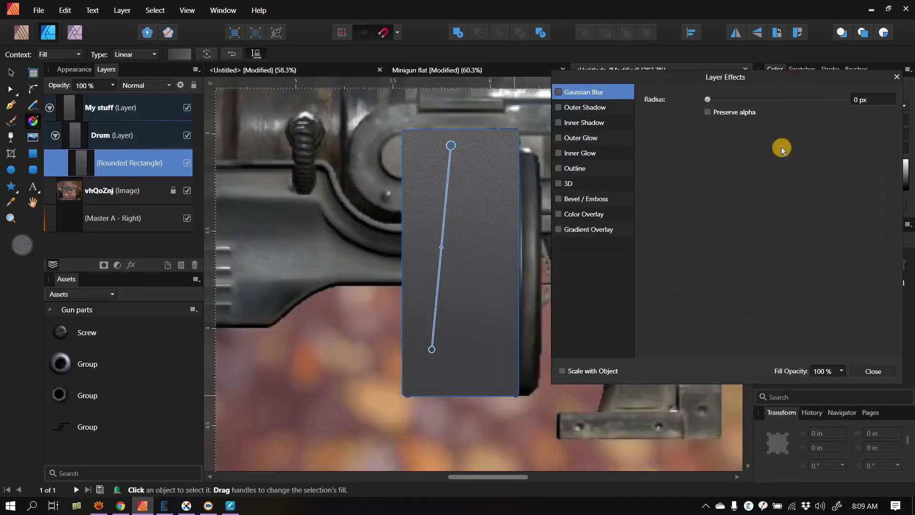
left_click(559, 93)
left_click(707, 99)
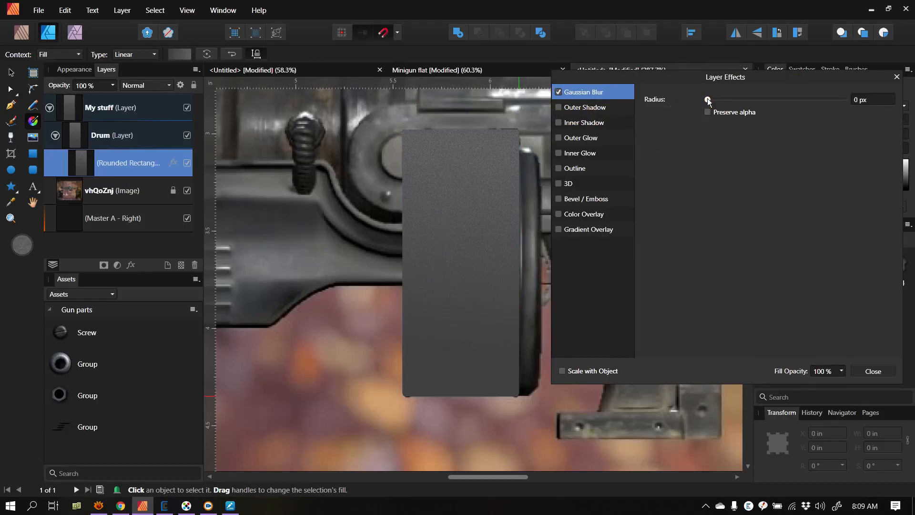
left_click_drag(708, 99, 722, 100)
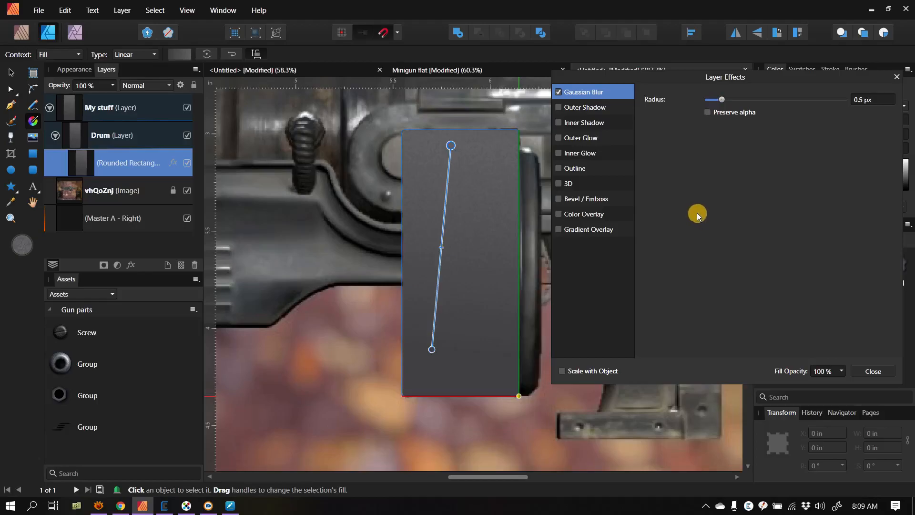
Step: Add a 3D layer effect to the drum rectangle with an 8.4 px radius and light at azimuth 69.1°, elevation 30.7°
left_click(559, 185)
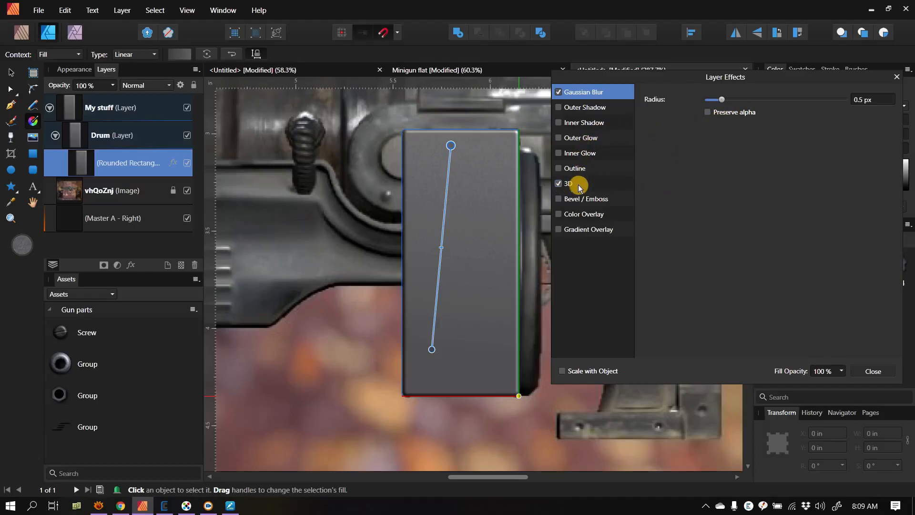
left_click(578, 185)
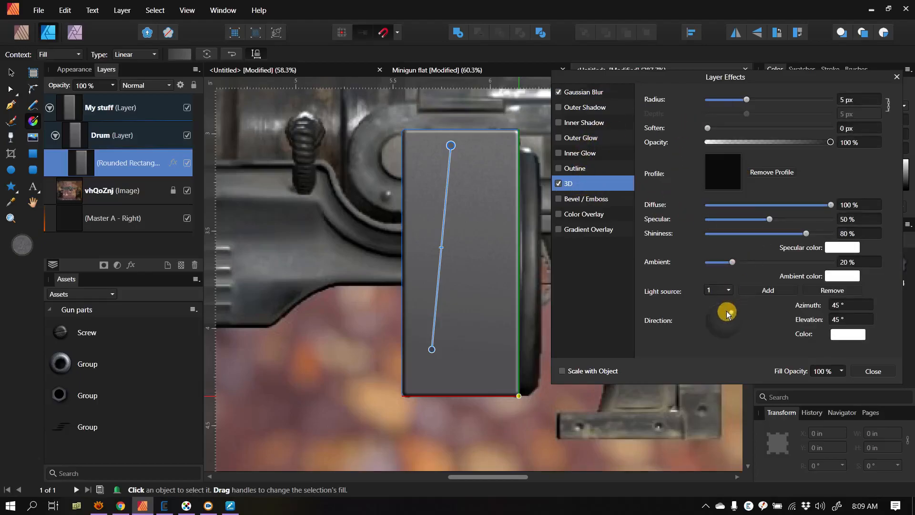
left_click_drag(734, 310, 729, 316)
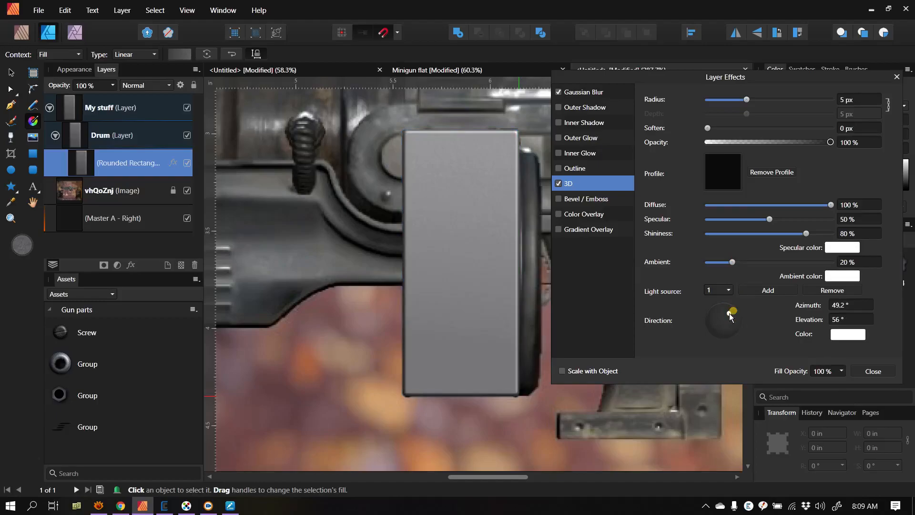
left_click_drag(729, 316, 722, 320)
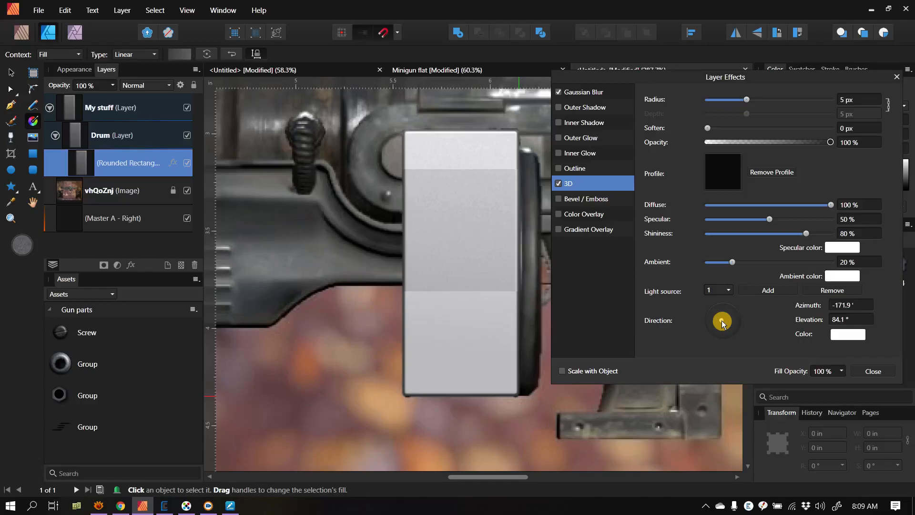
mouse_move(721, 321)
left_mouse_down()
mouse_move(731, 330)
mouse_move(719, 304)
left_mouse_up()
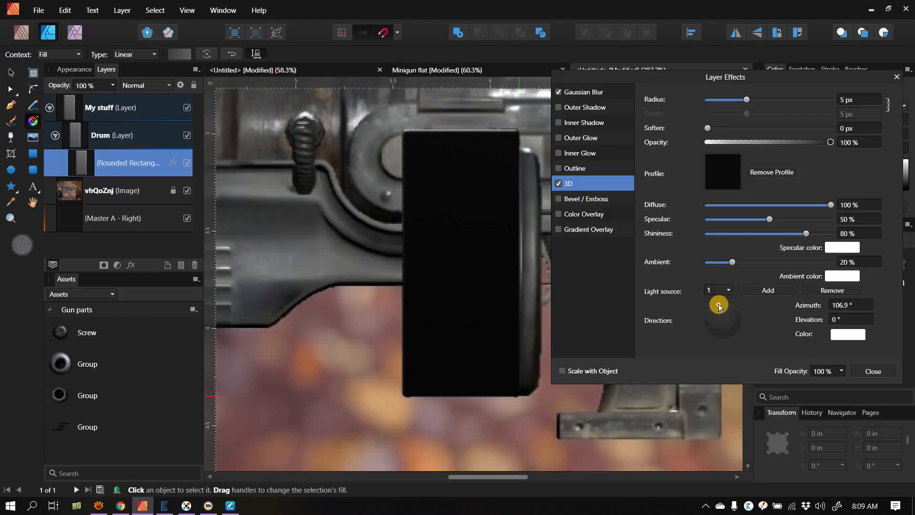
left_click_drag(719, 305, 728, 307)
left_click_drag(747, 100, 758, 107)
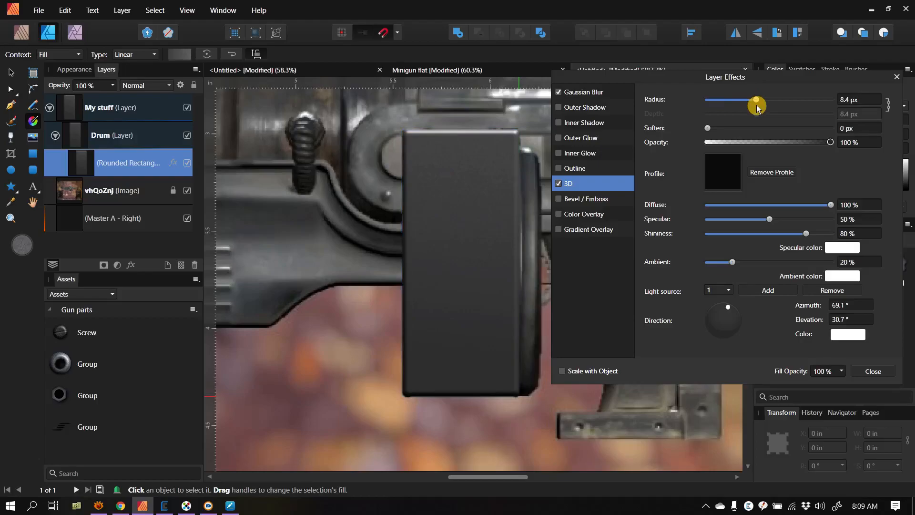
left_click(880, 370)
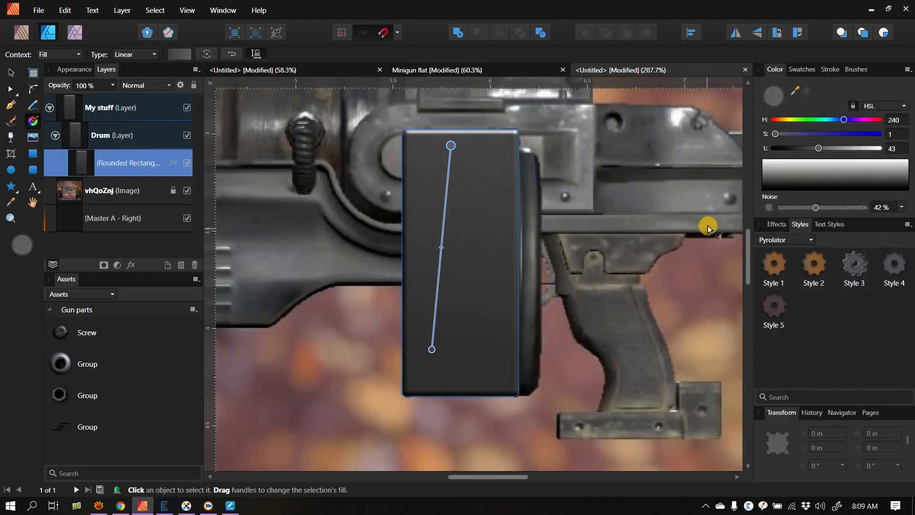
left_click(11, 73)
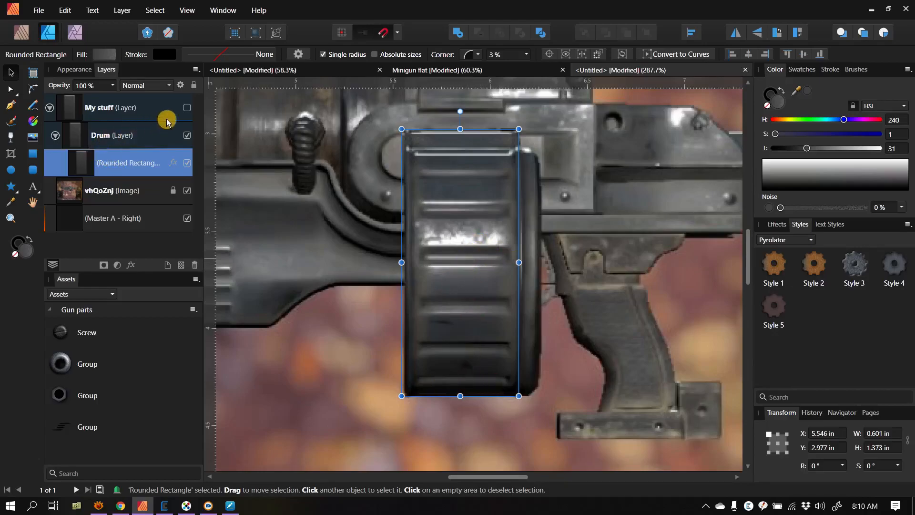
Step: Draw a rounded rectangle about 0.463 × 0.086 in across the middle of the drum and compare it with the reference ridge
left_click(187, 107)
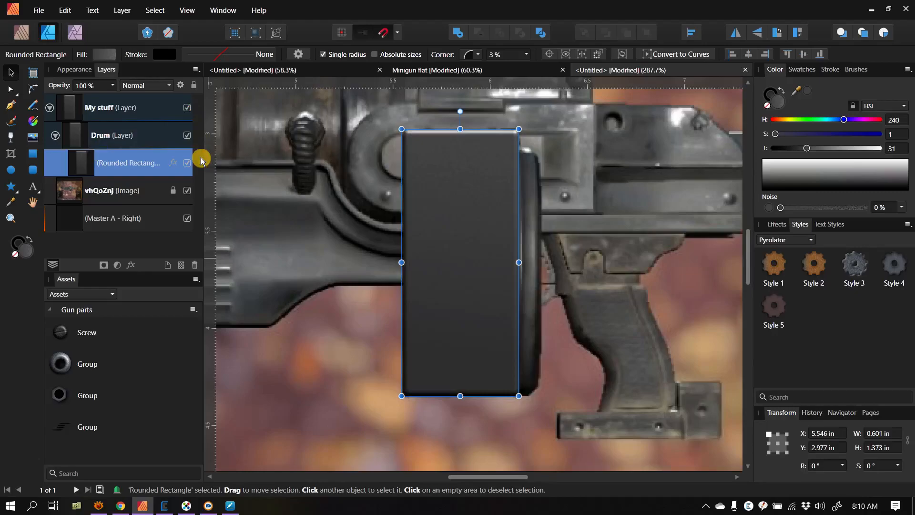
left_click(32, 153)
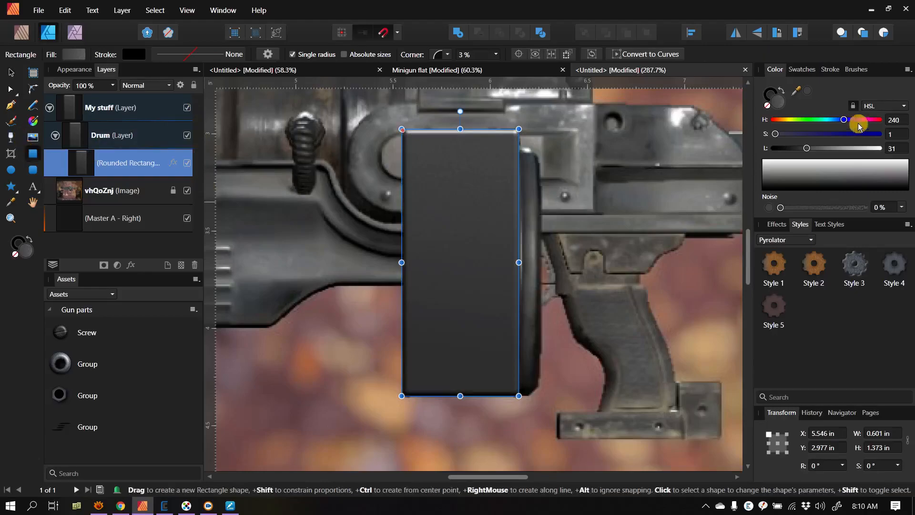
left_click(35, 170)
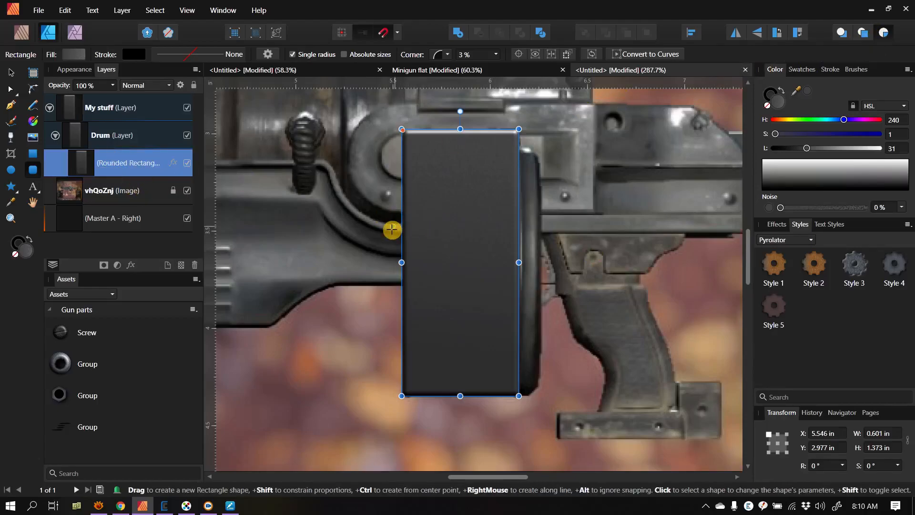
left_click_drag(417, 246, 425, 251)
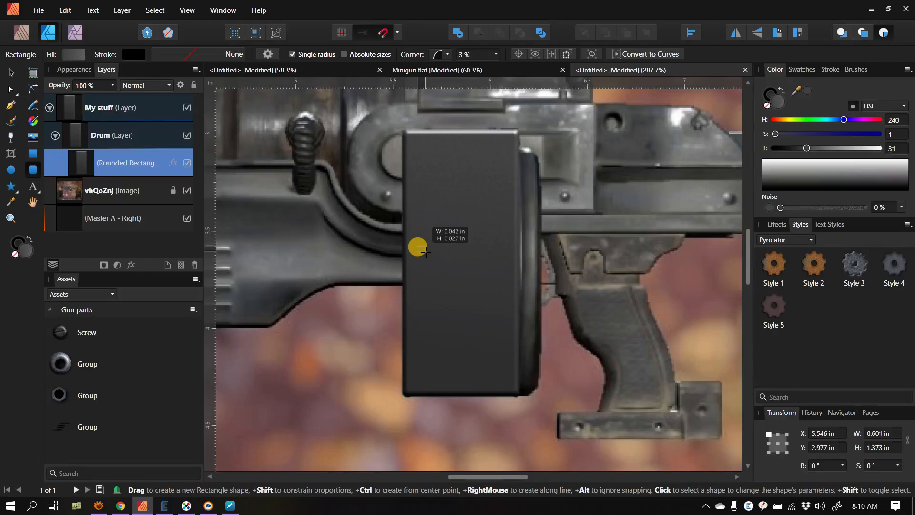
left_click_drag(425, 251, 507, 262)
key("v")
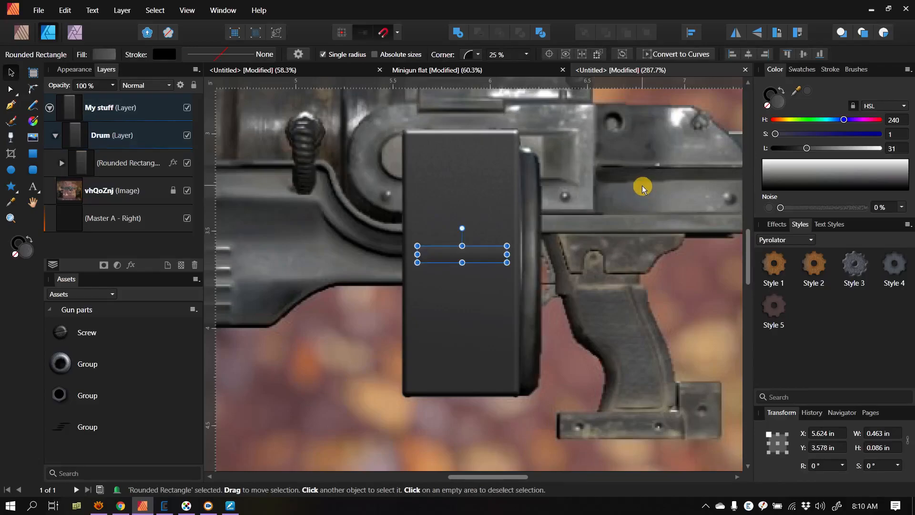
left_click(188, 108)
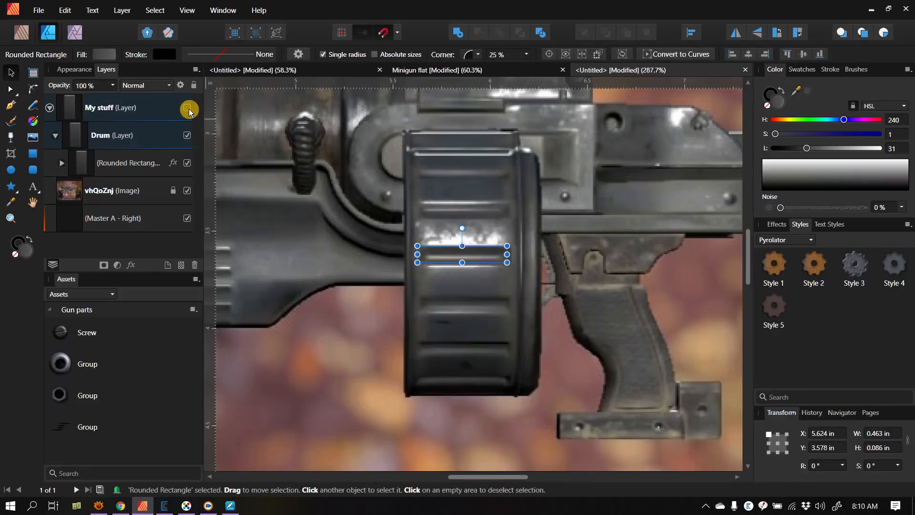
left_click(188, 108)
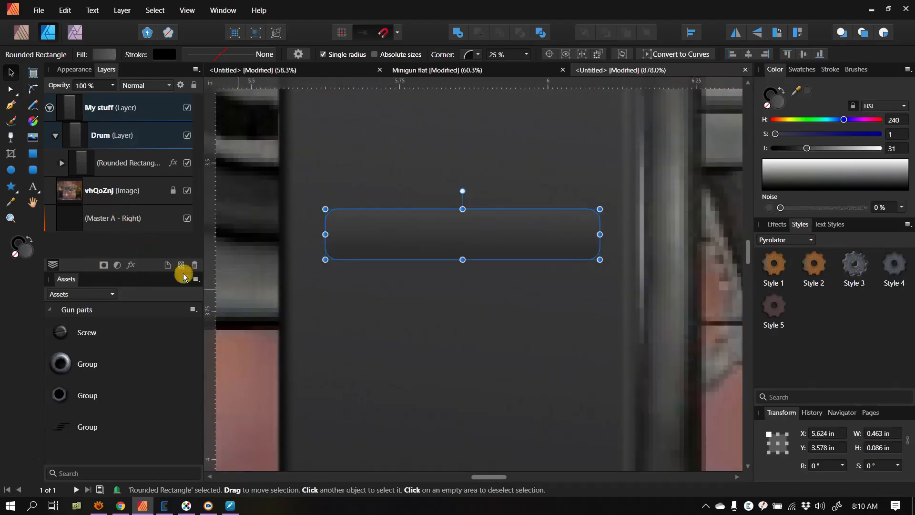
Step: Apply Style 3 to the small rounded rectangle and redirect its linear gradient to run nearly vertically upward
left_click(853, 269)
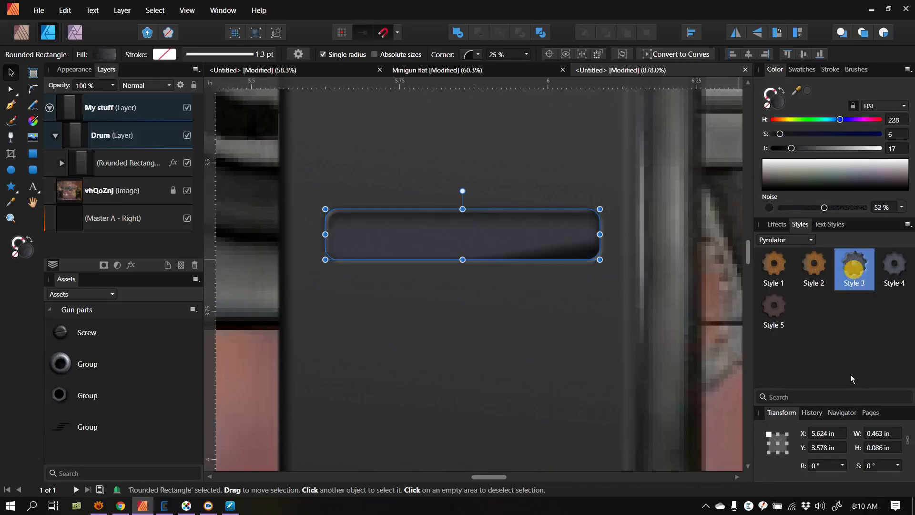
left_click(33, 122)
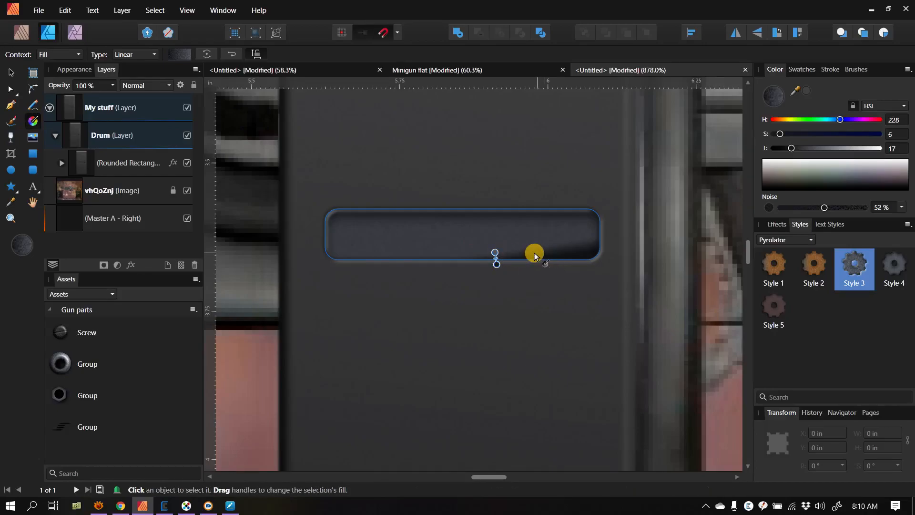
left_click_drag(494, 253, 498, 241)
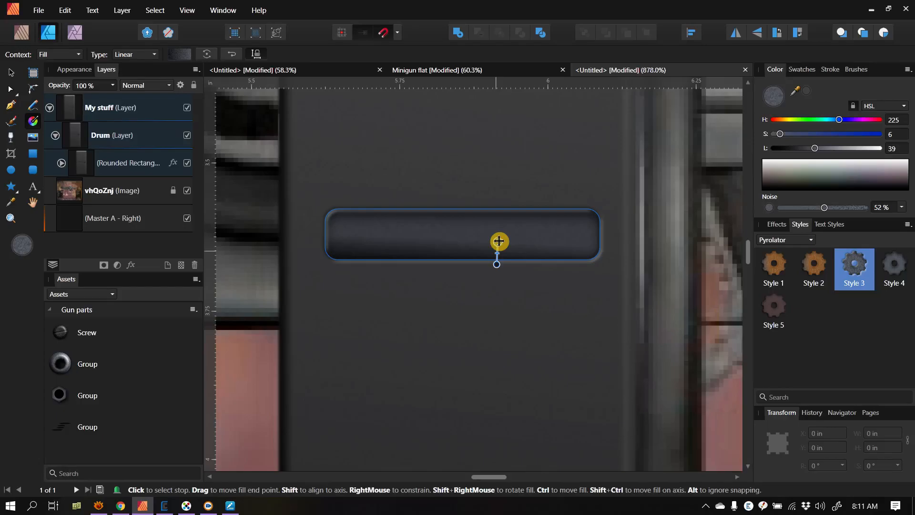
key("v")
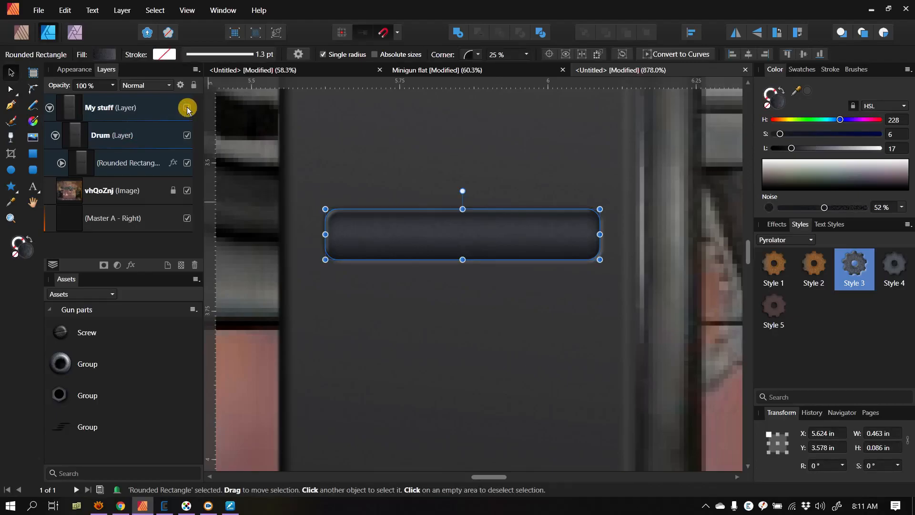
left_click(255, 180)
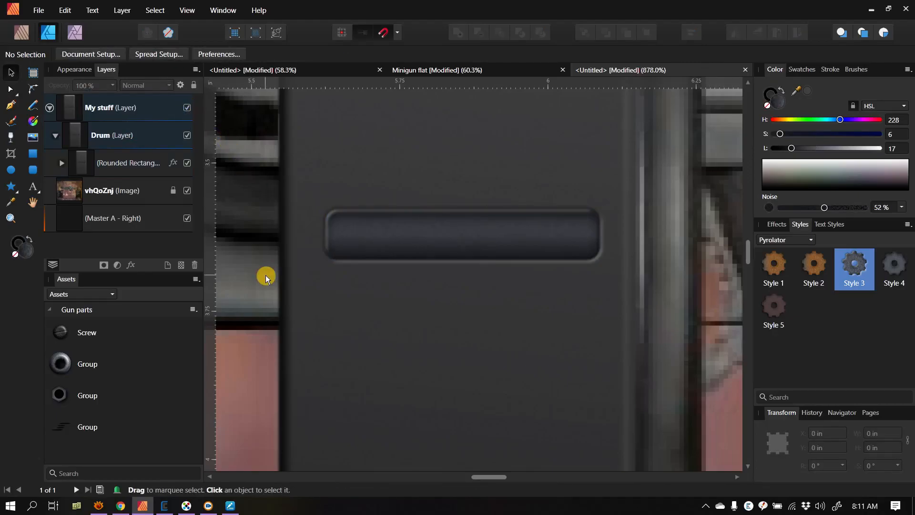
left_click(521, 229)
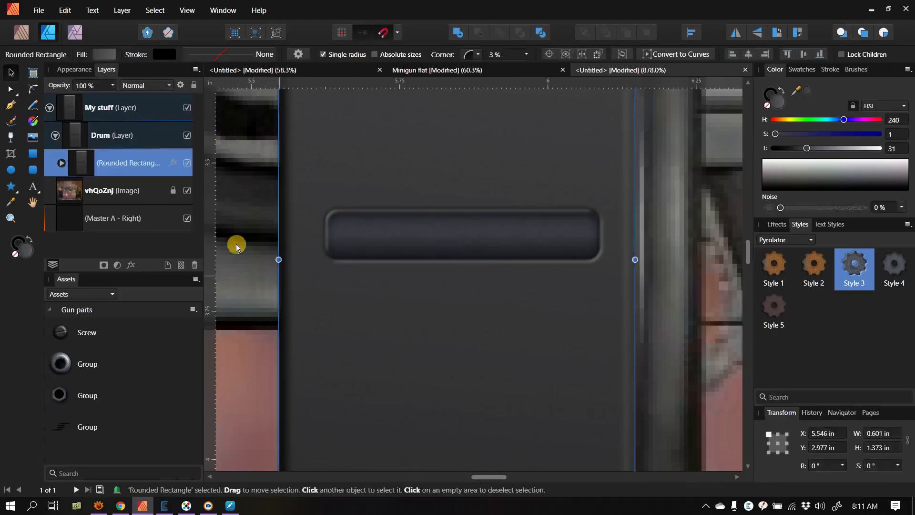
left_click(131, 265)
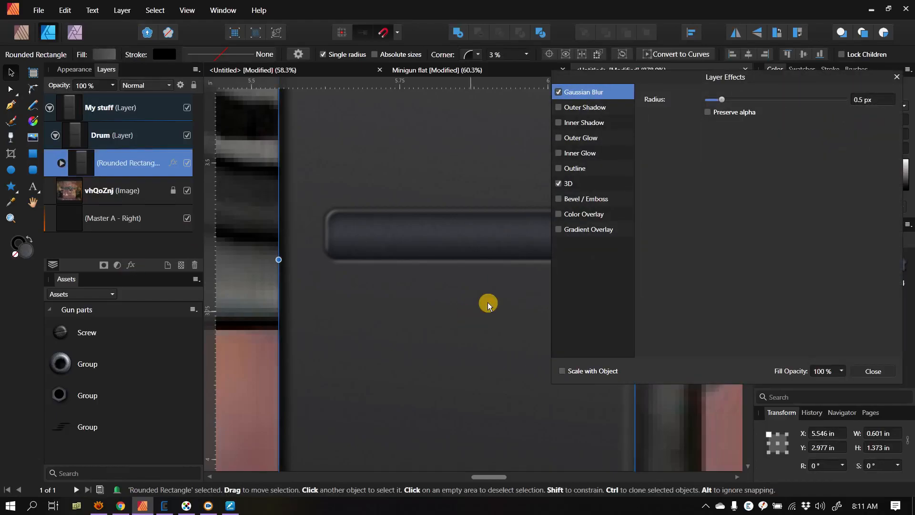
left_click(568, 183)
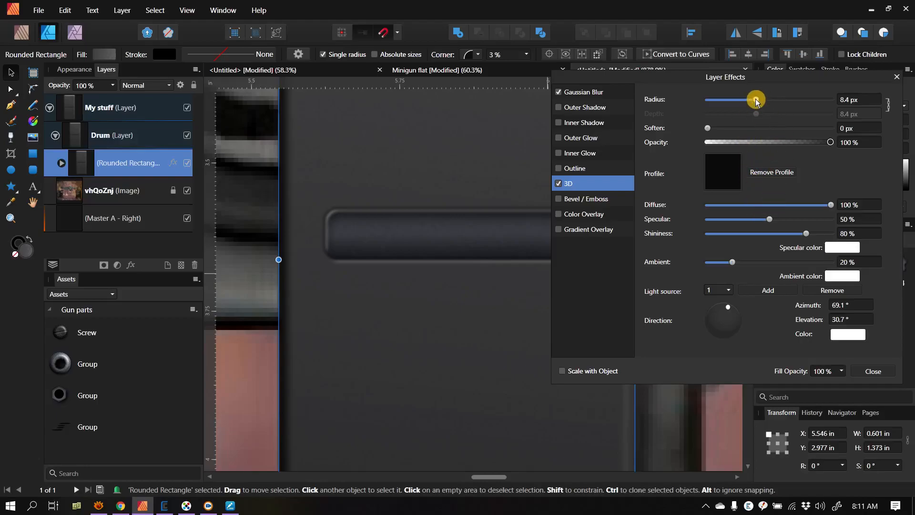
left_click_drag(756, 100, 774, 100)
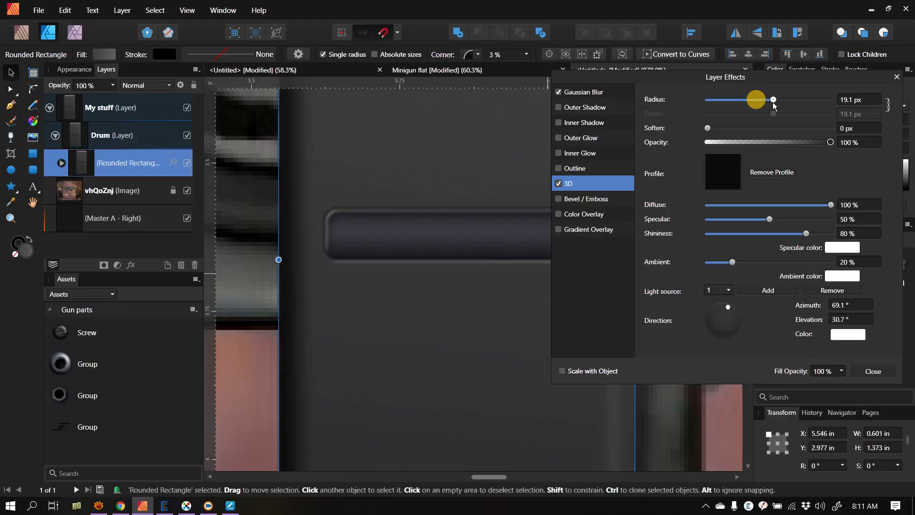
left_click_drag(773, 100, 756, 100)
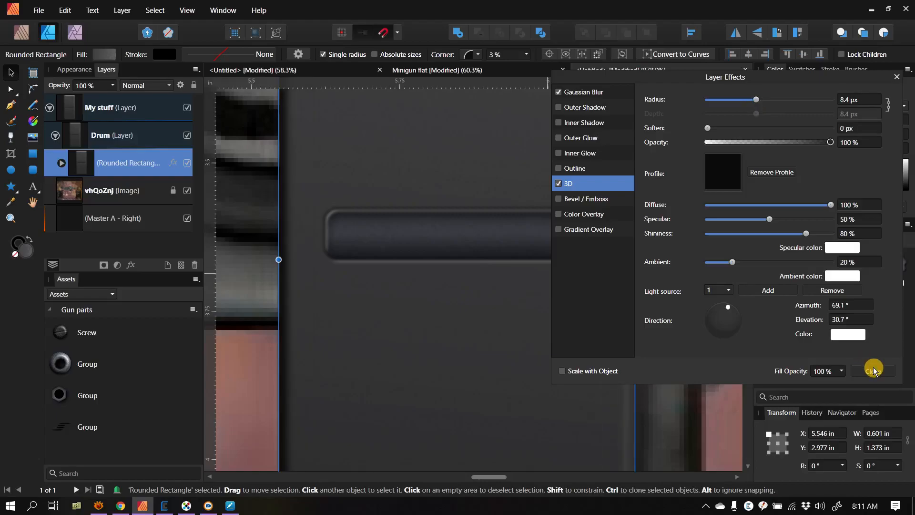
left_click(873, 370)
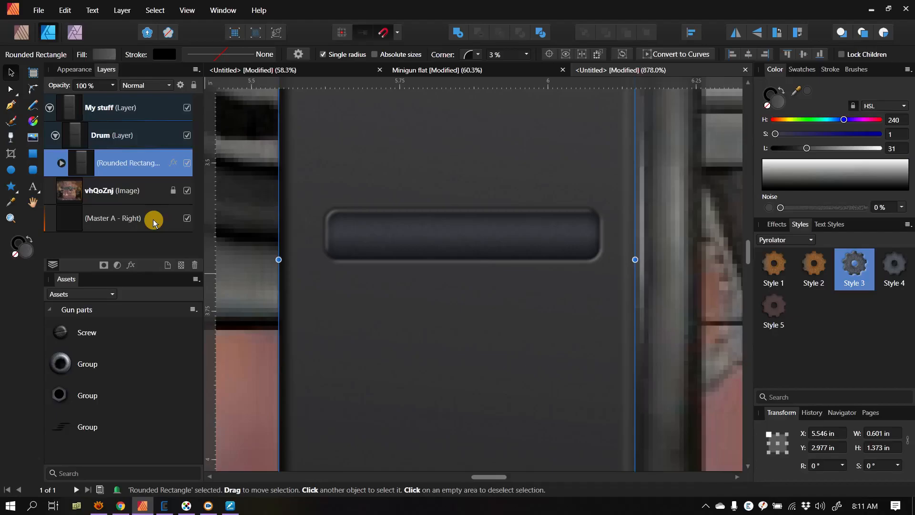
Step: Replace the small rectangle's Bevel / Emboss effect with a 3D effect of 7.7 px radius, lit from azimuth 123.3° and elevation 52.3°
left_click(61, 163)
left_click(93, 216)
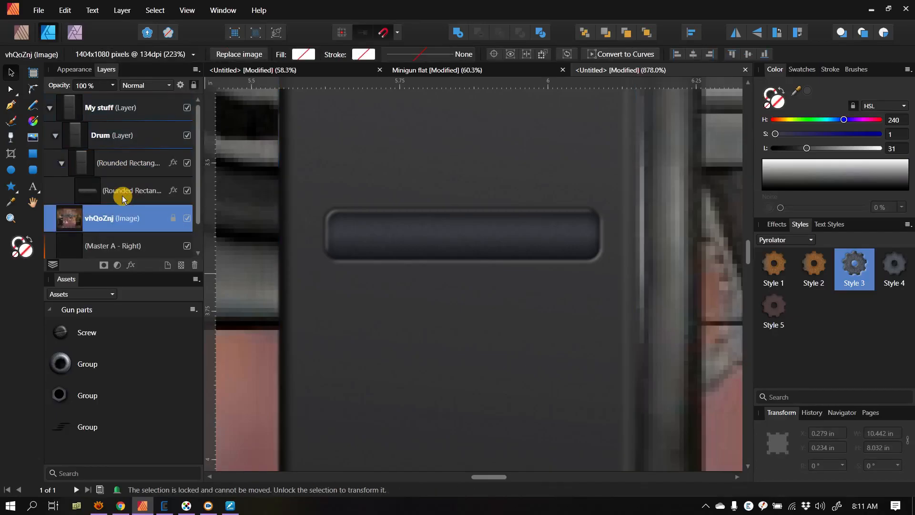
left_click(122, 196)
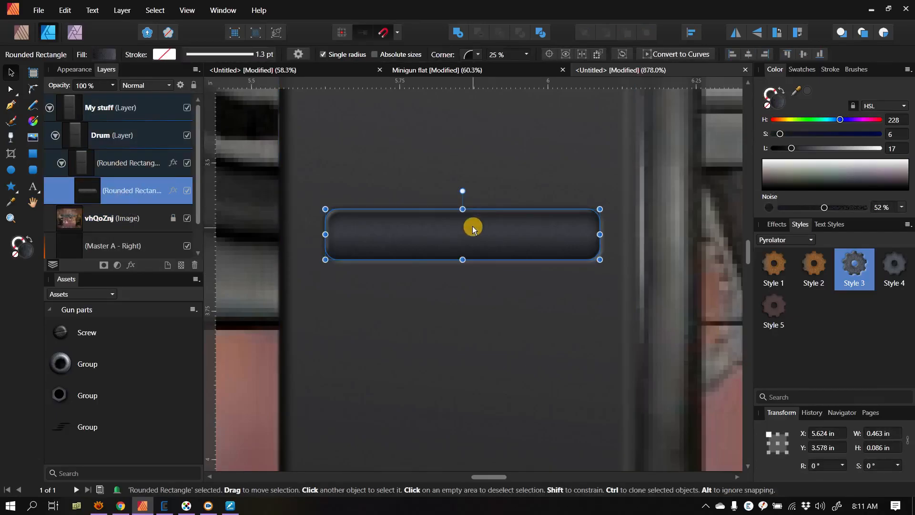
left_click(132, 267)
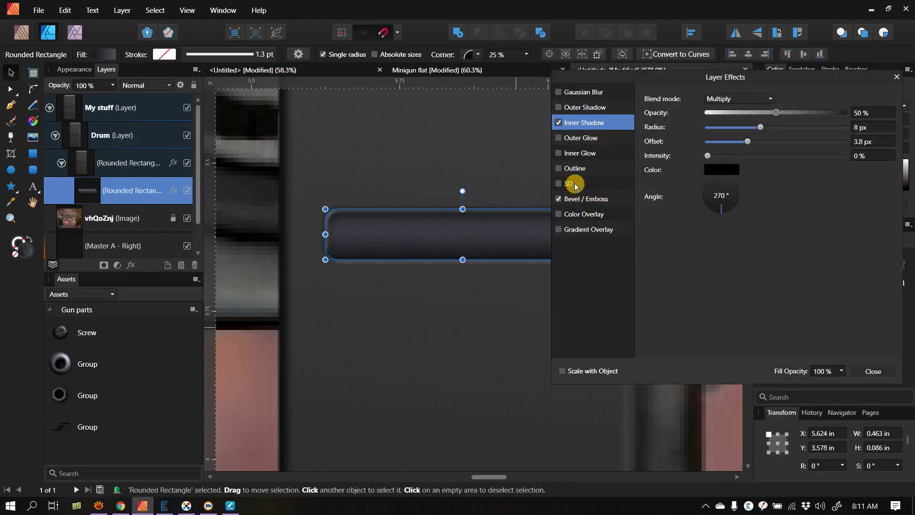
left_click(558, 200)
left_click(558, 185)
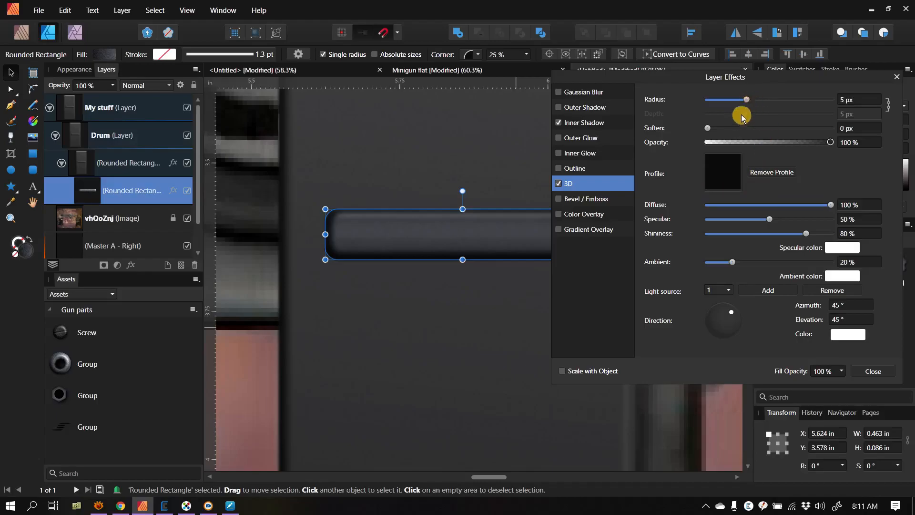
left_click_drag(747, 99, 755, 101)
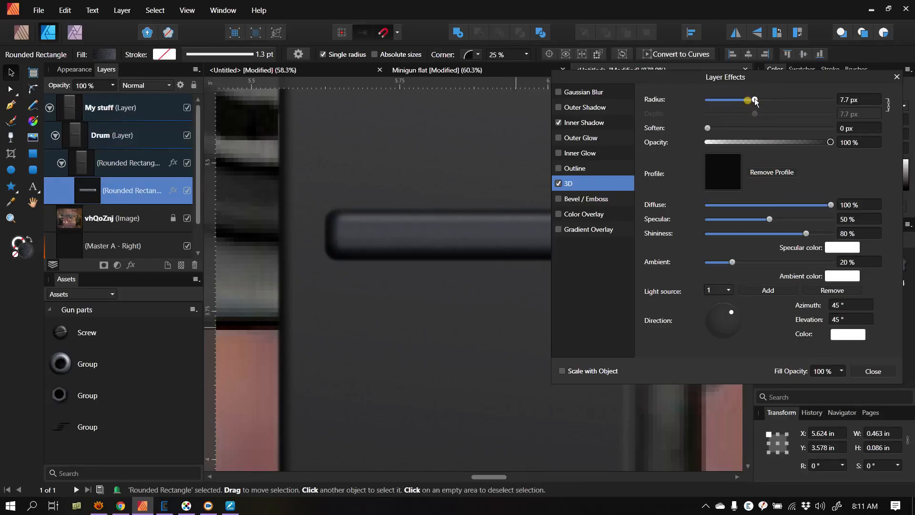
left_click_drag(730, 314, 717, 311)
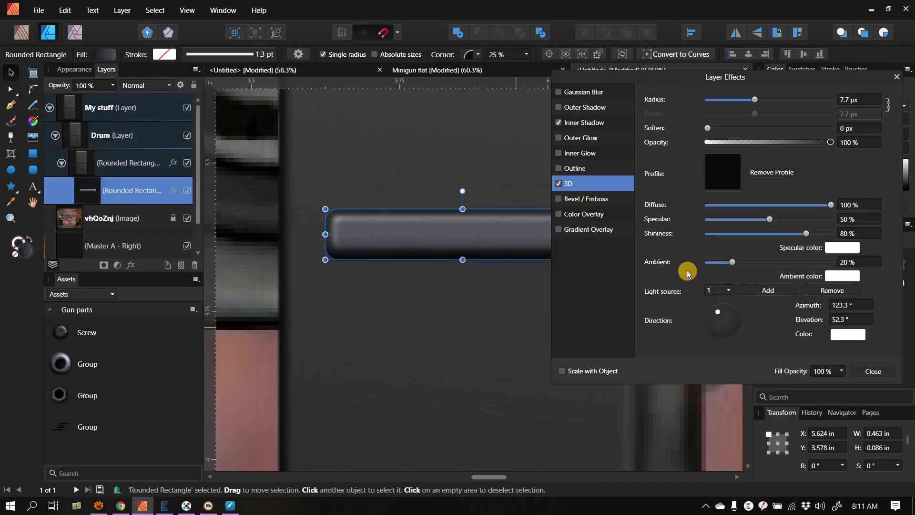
Step: Re-enable the small rectangle's Bevel / Emboss effect with its type set to Inner, and close the layer effects
left_click(555, 201)
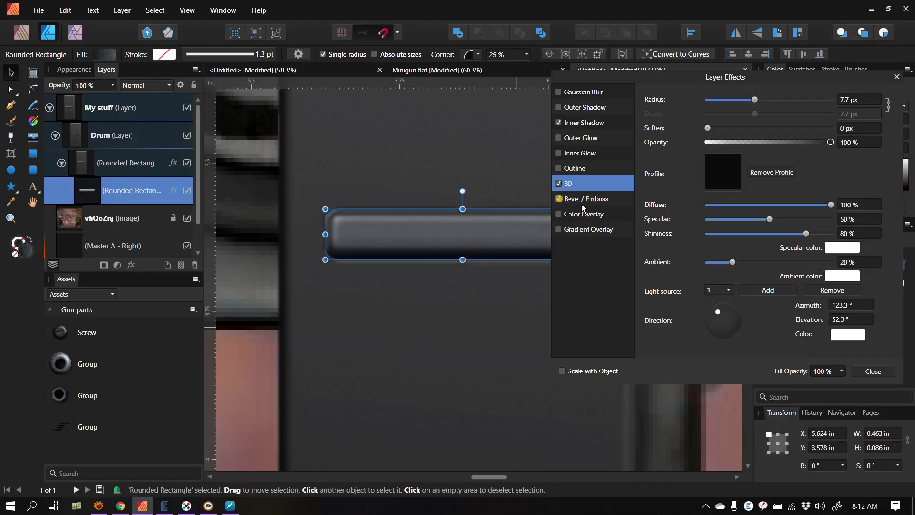
left_click(582, 204)
left_click(733, 99)
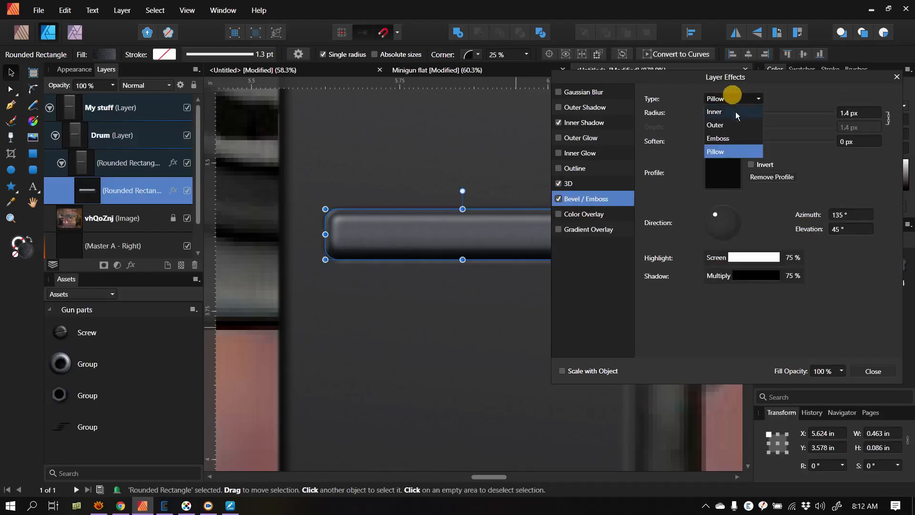
left_click(736, 112)
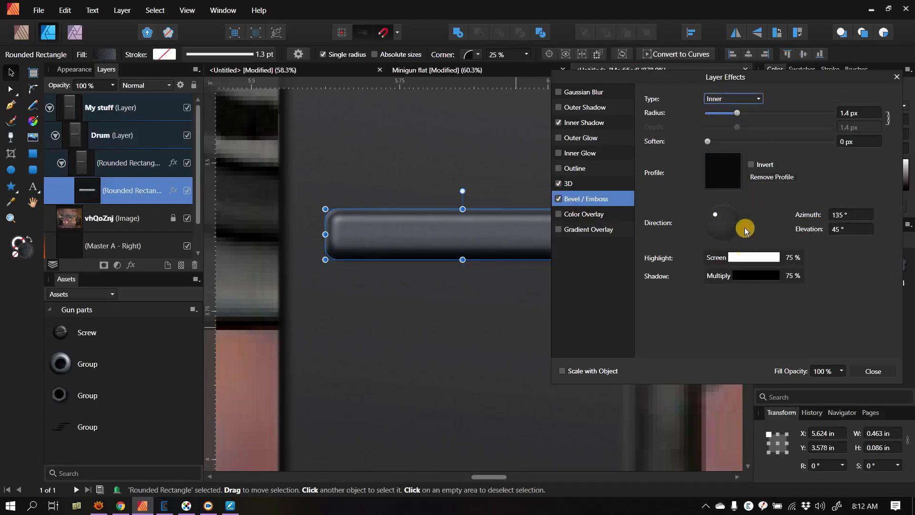
left_click(478, 330)
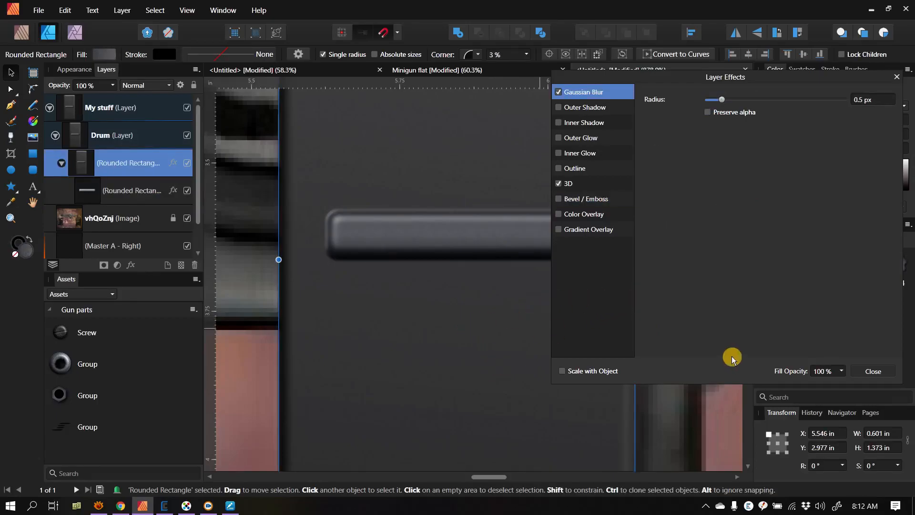
left_click(877, 371)
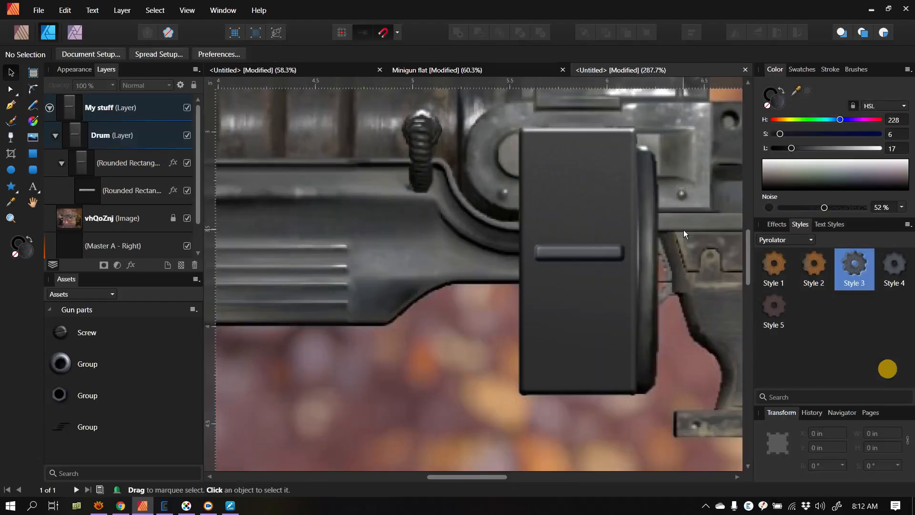
Step: Draw a straight horizontal line with the Pen tool inside the small rounded rectangle, spanning nearly its full width along the centre
scroll(683, 230, "up", 2)
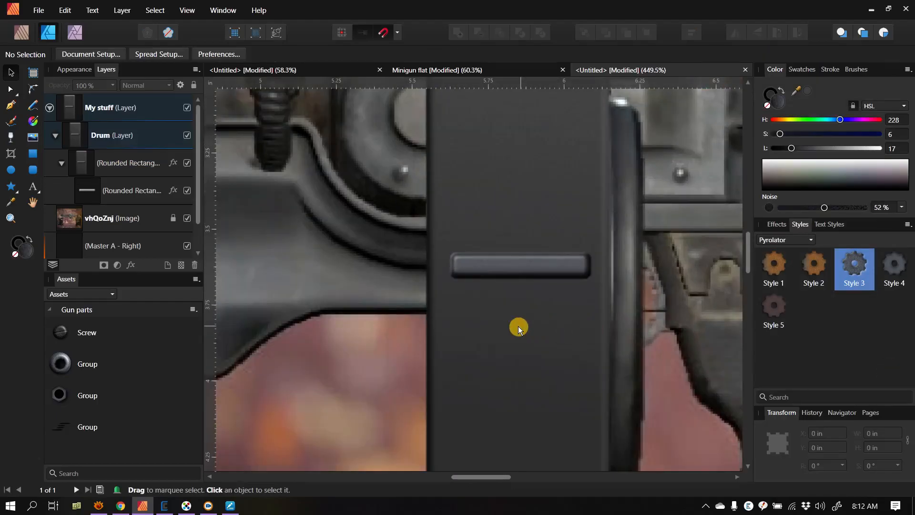
scroll(519, 326, "up", 1)
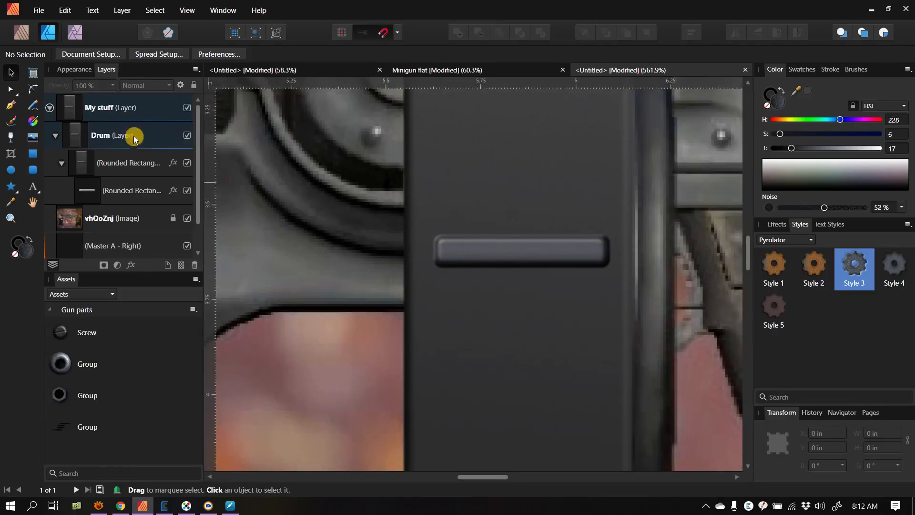
left_click(11, 103)
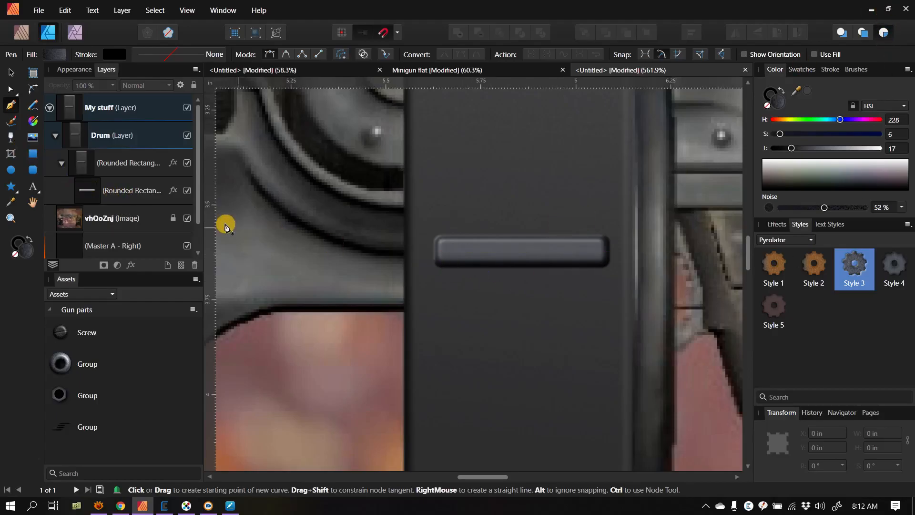
left_click(129, 190)
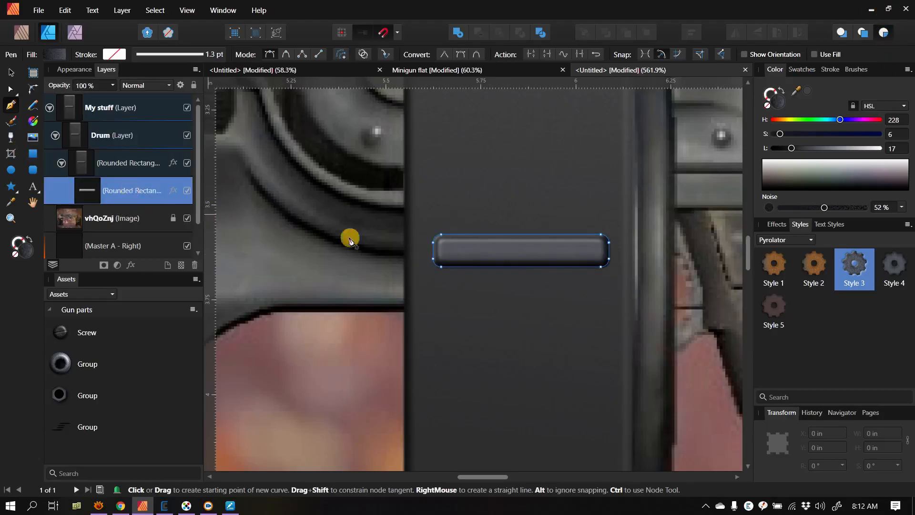
left_click(447, 251)
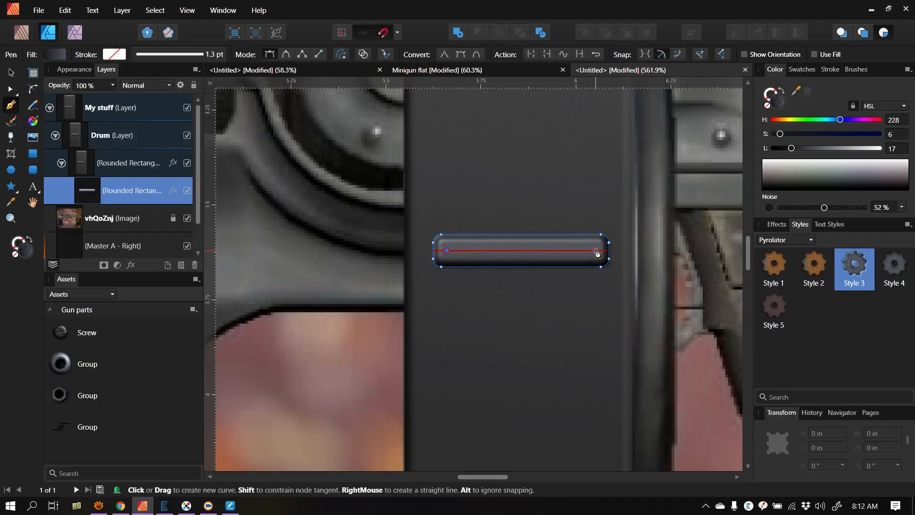
left_click(596, 250)
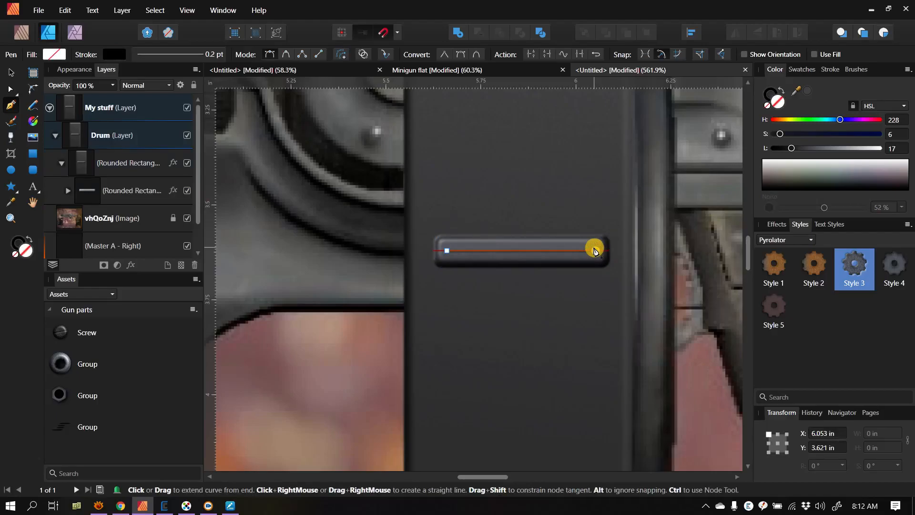
Step: Set the stroke width of the horizontal line inside the small rounded rectangle to 1.3 pt
left_click(11, 72)
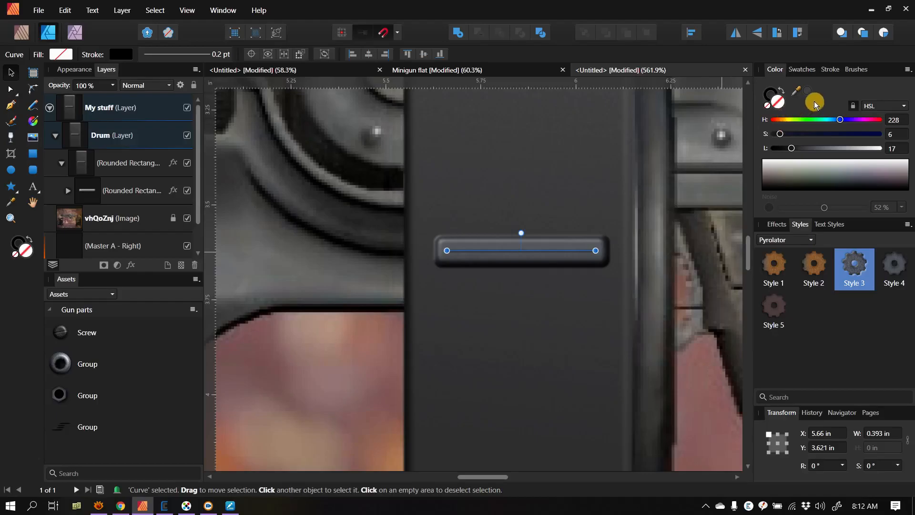
left_click(830, 70)
left_click_drag(793, 105, 796, 106)
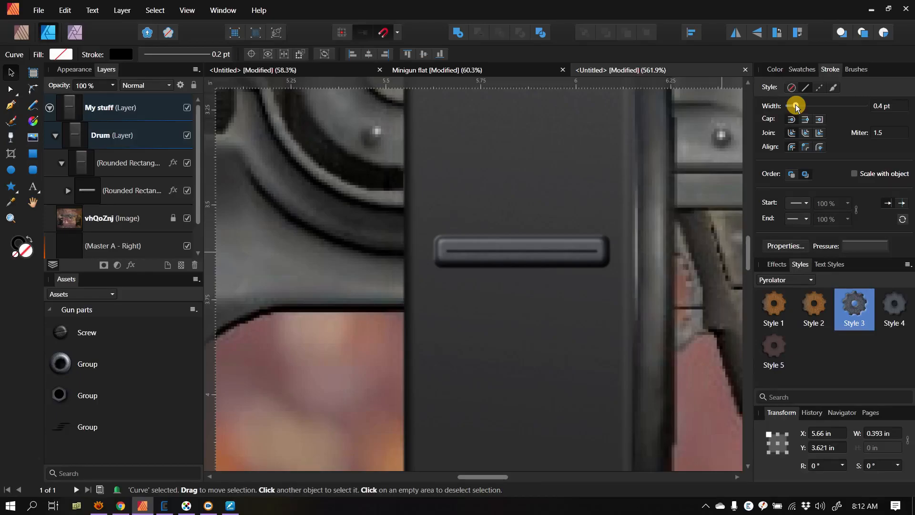
left_click_drag(796, 105, 806, 105)
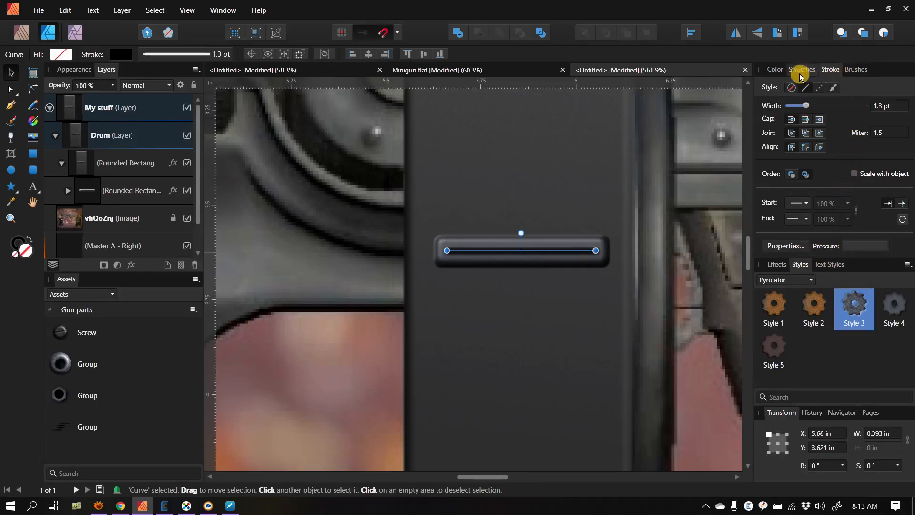
Step: Change the horizontal line's fill and stroke colours to white
left_click(775, 70)
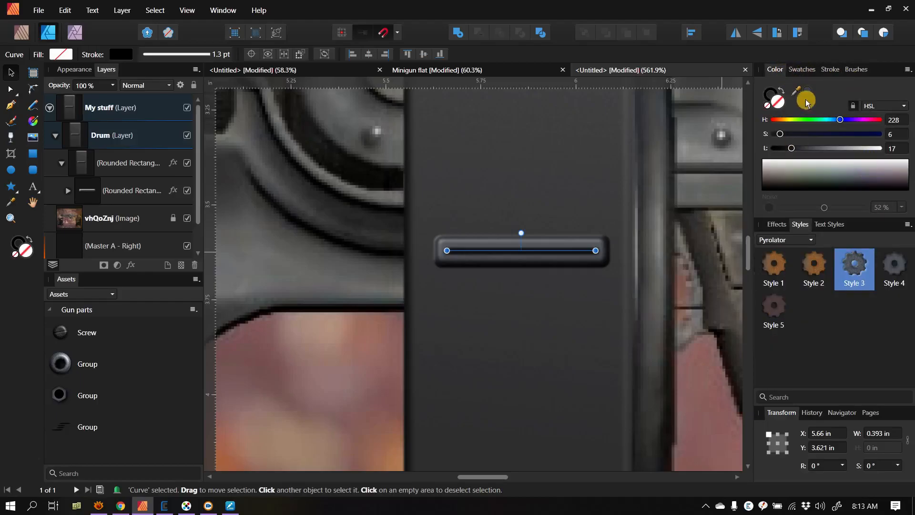
left_click(820, 174)
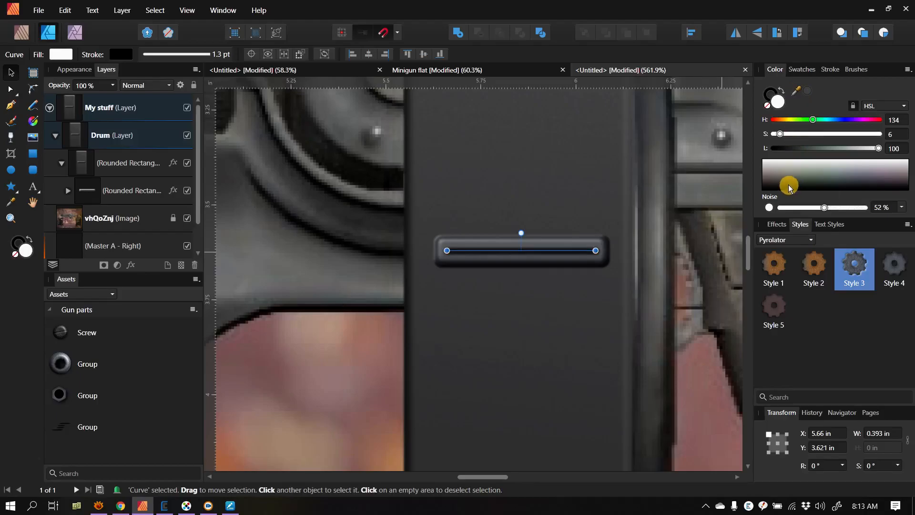
left_click(770, 92)
left_click_drag(786, 173, 786, 152)
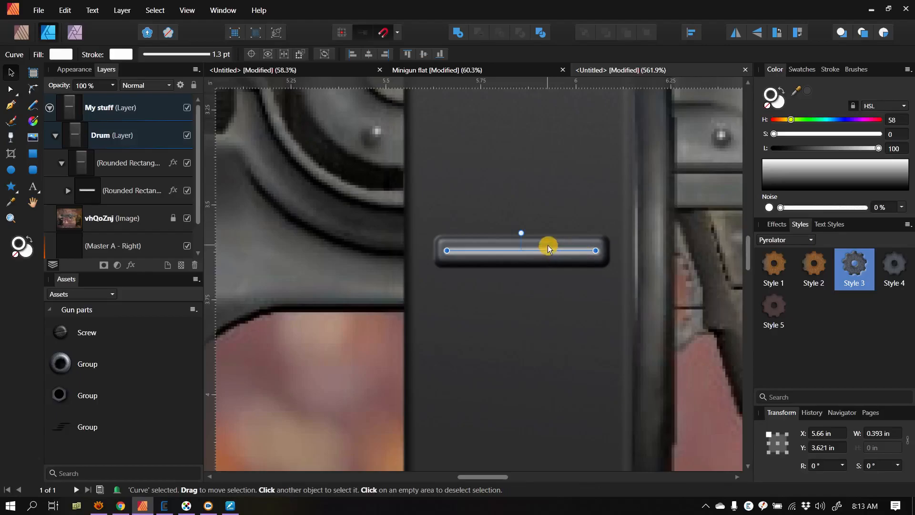
Step: Apply a Gaussian Blur layer effect to the white line to soften it into a highlight along the ridge
scroll(547, 255, "up", 3, "ctrl")
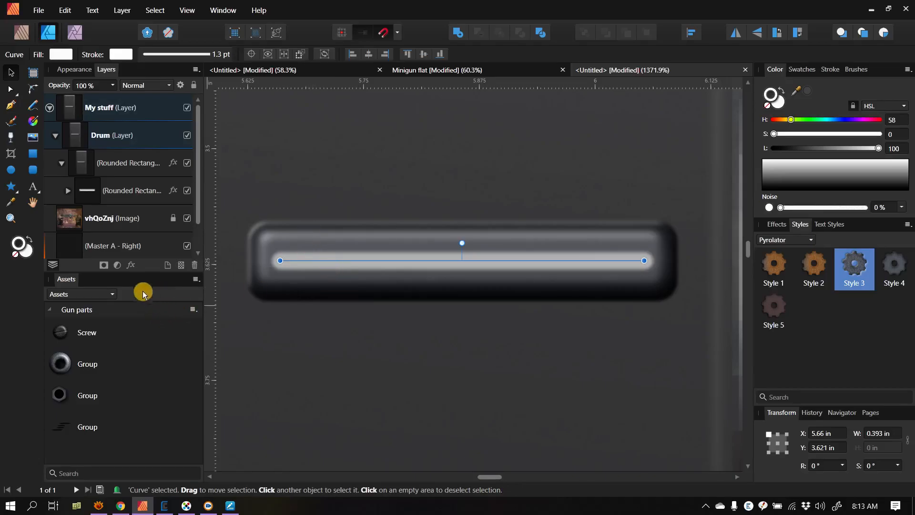
left_click(131, 265)
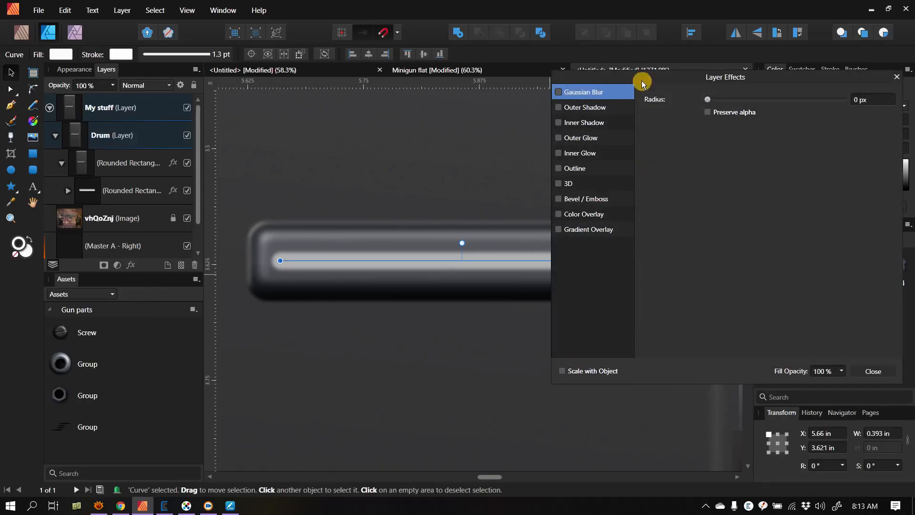
left_click_drag(708, 106, 756, 101)
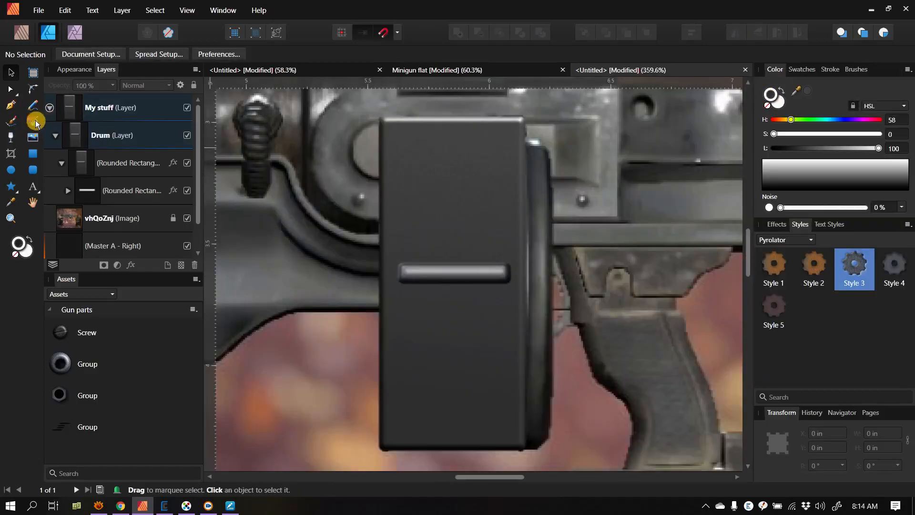
Step: Draw a freehand white zigzag about 0.43 in wide just above the ridge with the Pencil tool, and apply a 7 px Gaussian Blur
left_click(31, 110)
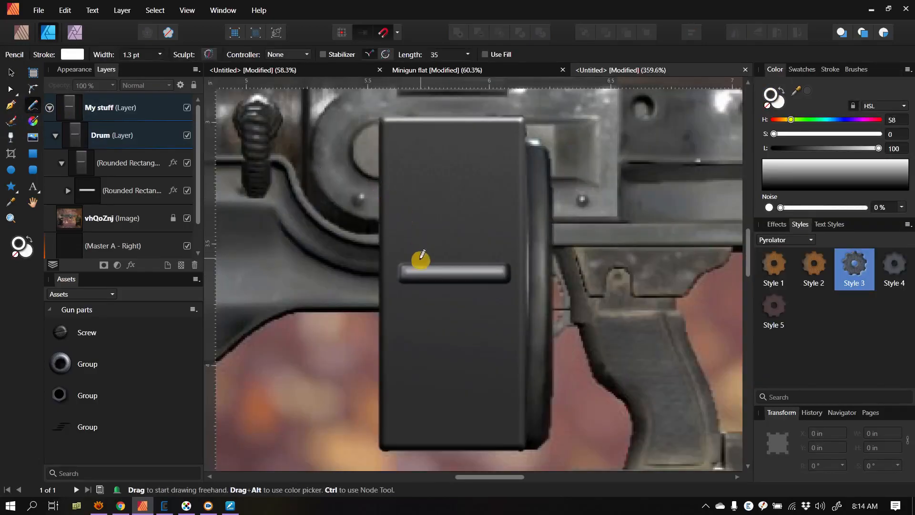
left_click_drag(400, 252, 472, 250)
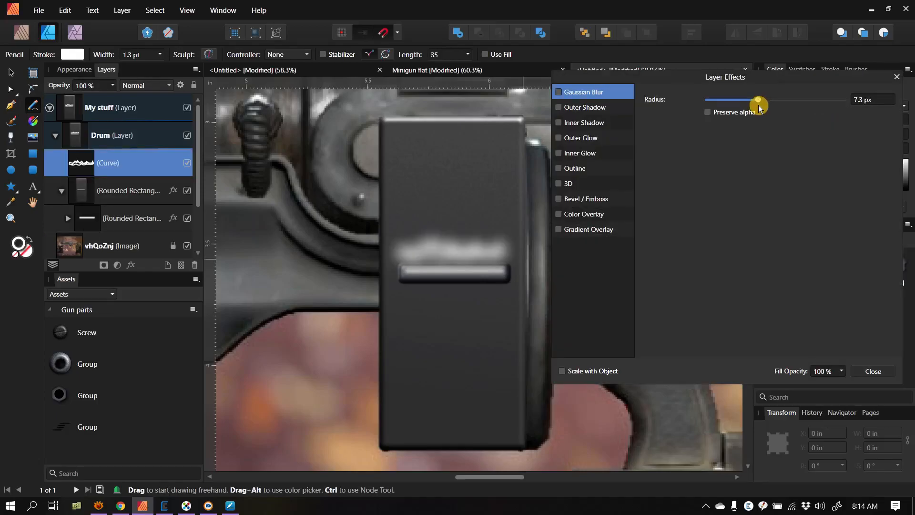
left_click_drag(758, 102, 758, 102)
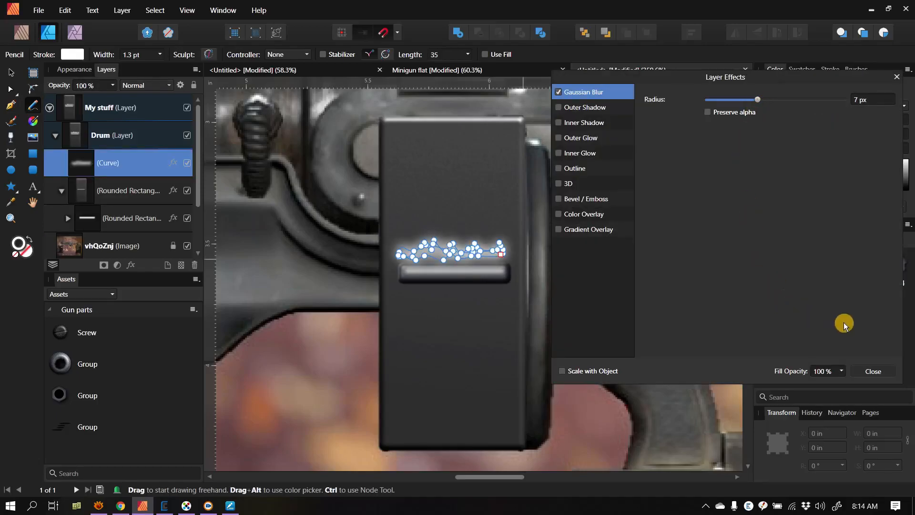
left_click(873, 371)
Step: Nudge the blurred zigzag curve down towards the ridge's upper edge, to Y 3.497 in
left_click(10, 72)
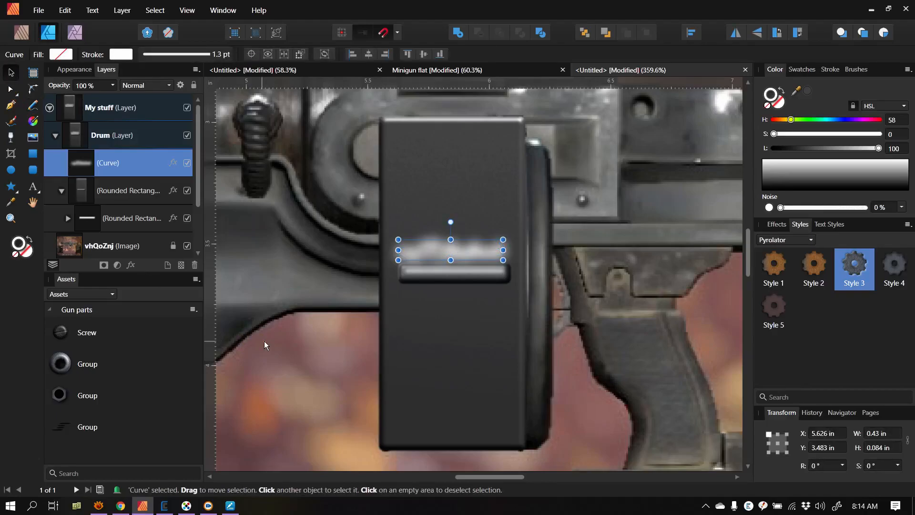
key("Down")
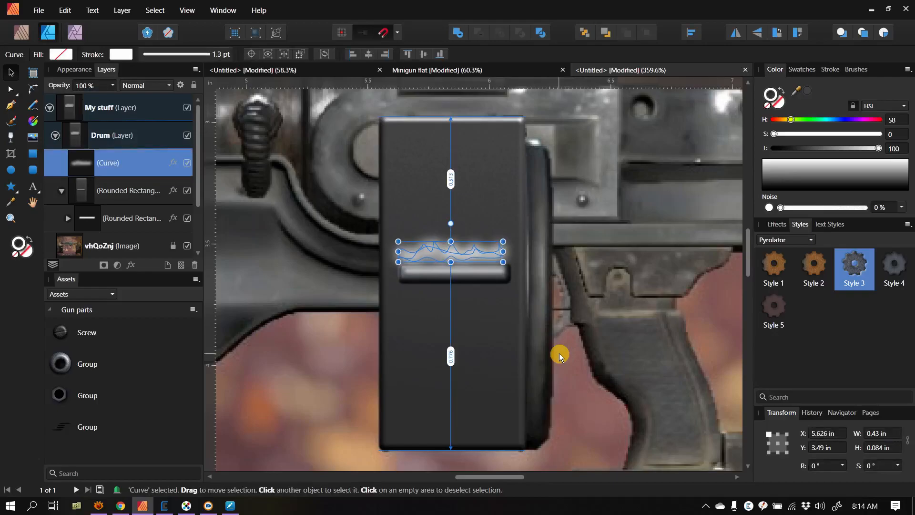
key("Down")
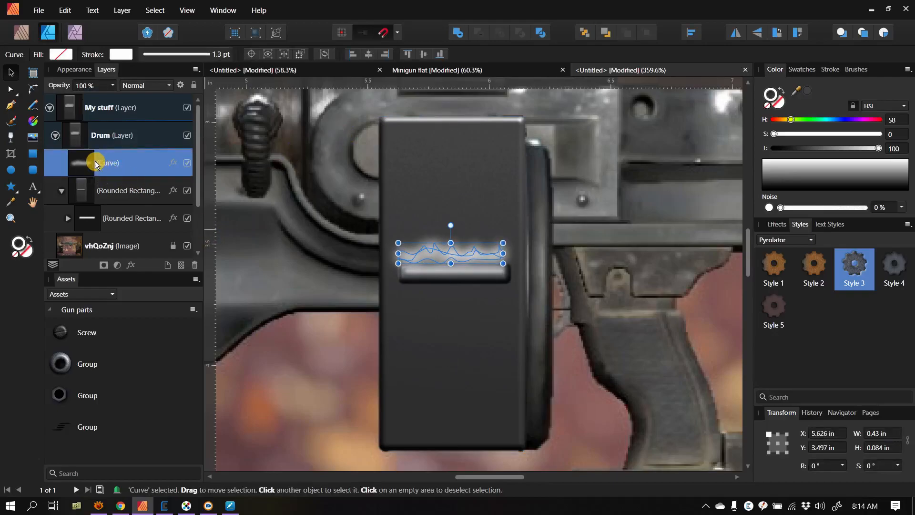
Step: Try to nest the blurred zigzag curve inside the small rounded rectangle
left_click_drag(126, 162, 130, 222)
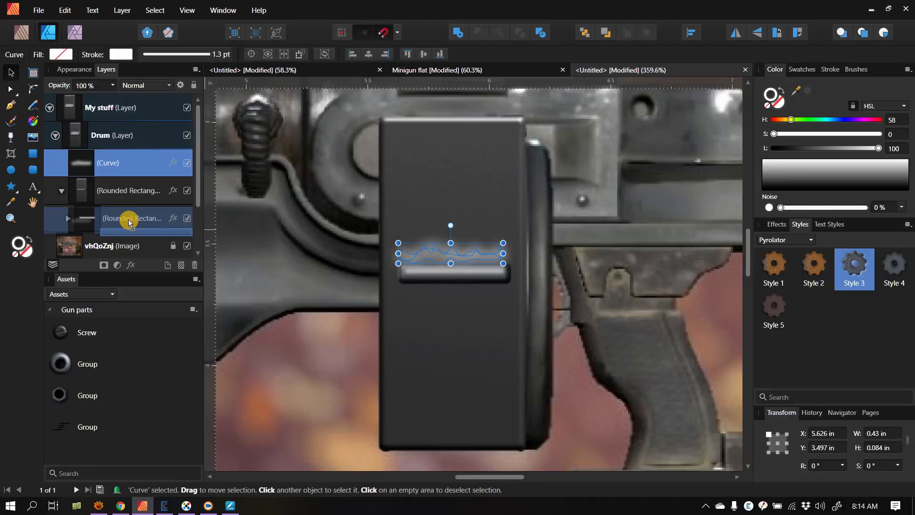
left_click_drag(129, 222, 129, 223)
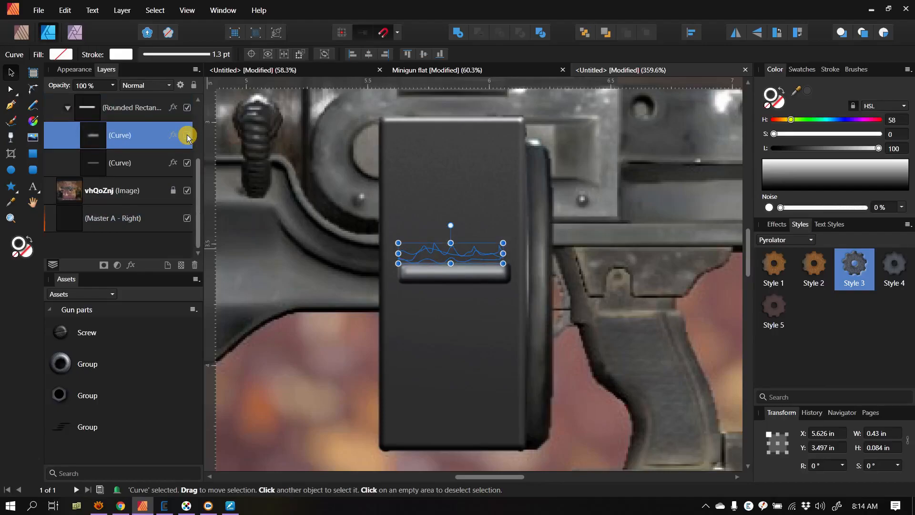
scroll(153, 177, "up", 3)
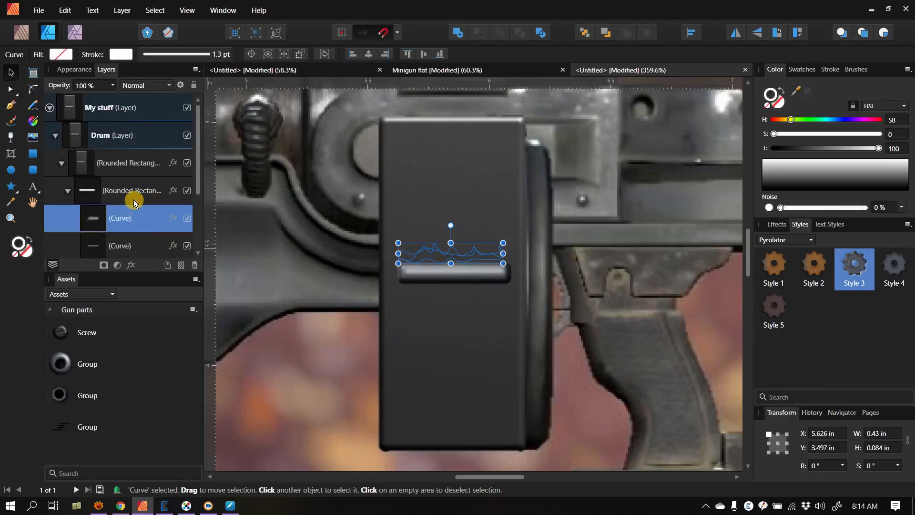
scroll(134, 203, "down", 3)
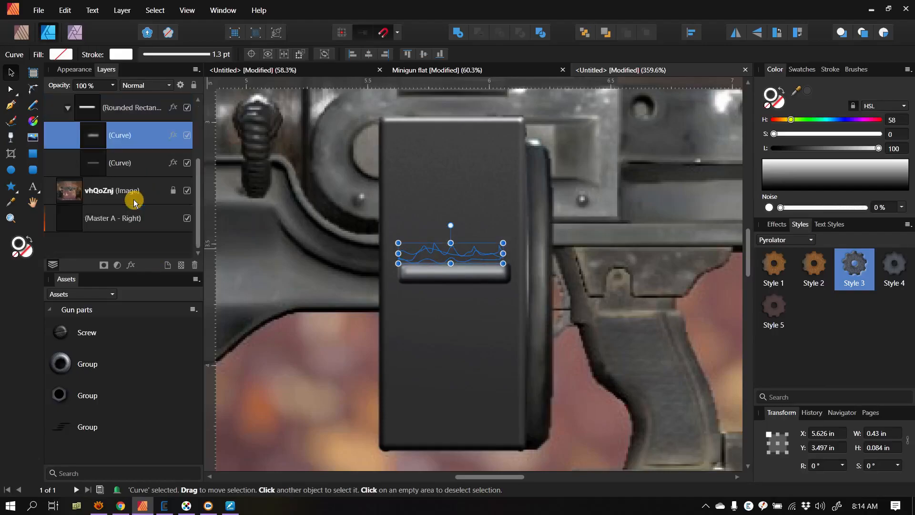
scroll(130, 225, "up", 3)
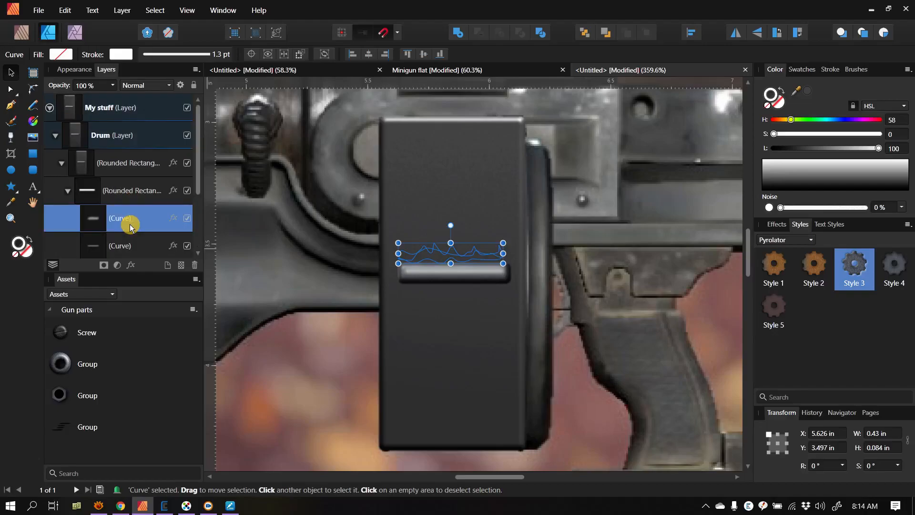
Step: Take the zigzag curve out of the small rounded rectangle and return it to the top of the Drum layer
left_click_drag(130, 223, 121, 209)
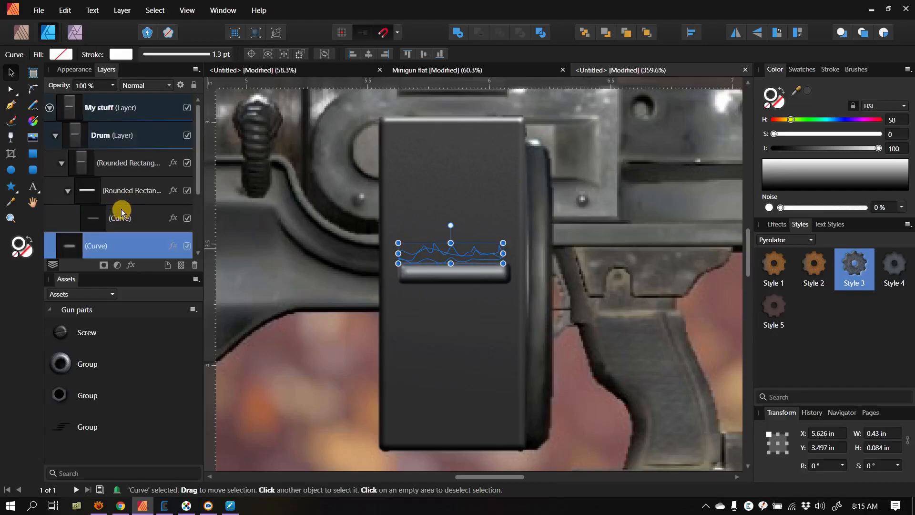
scroll(123, 209, "down", 3)
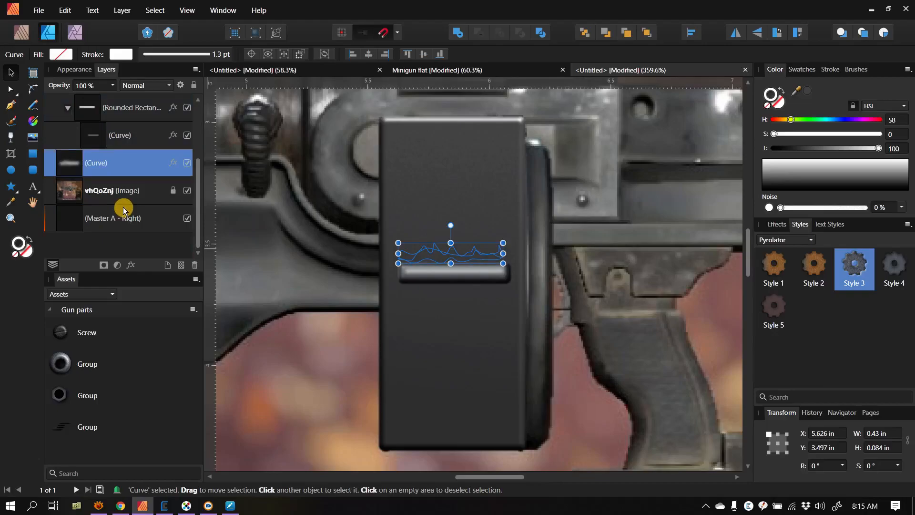
scroll(124, 210, "up", 3)
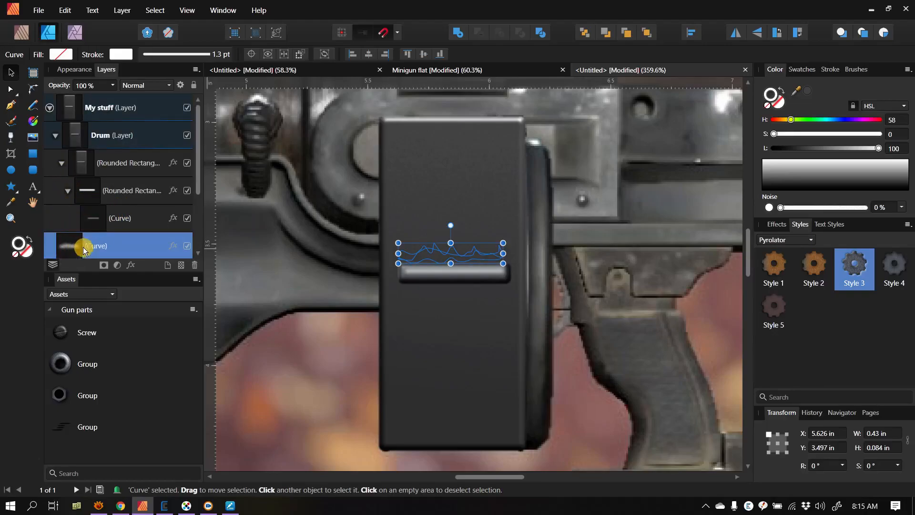
left_click_drag(73, 251, 70, 150)
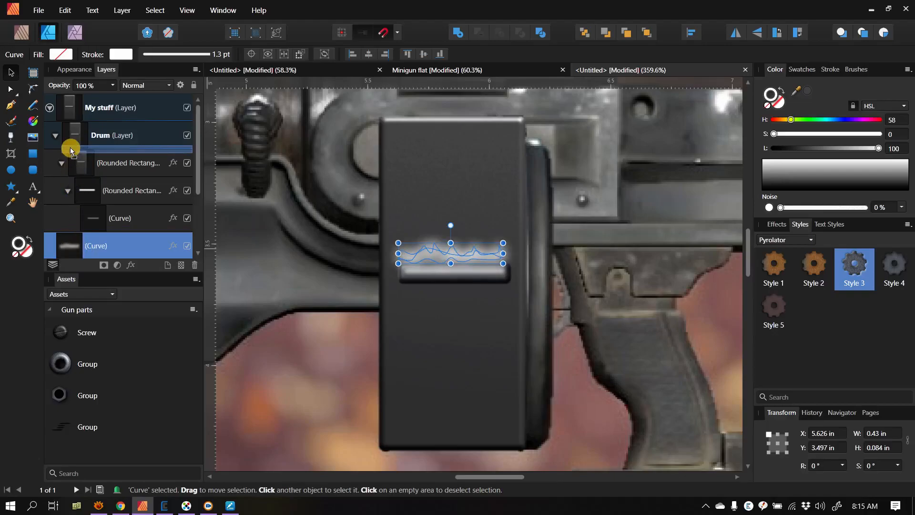
left_click_drag(70, 150, 65, 150)
left_click_drag(65, 151, 65, 150)
Step: Nudge the blurred zigzag curve further down against the ridge, to Y 3.517 in
key("Down")
key("Down")
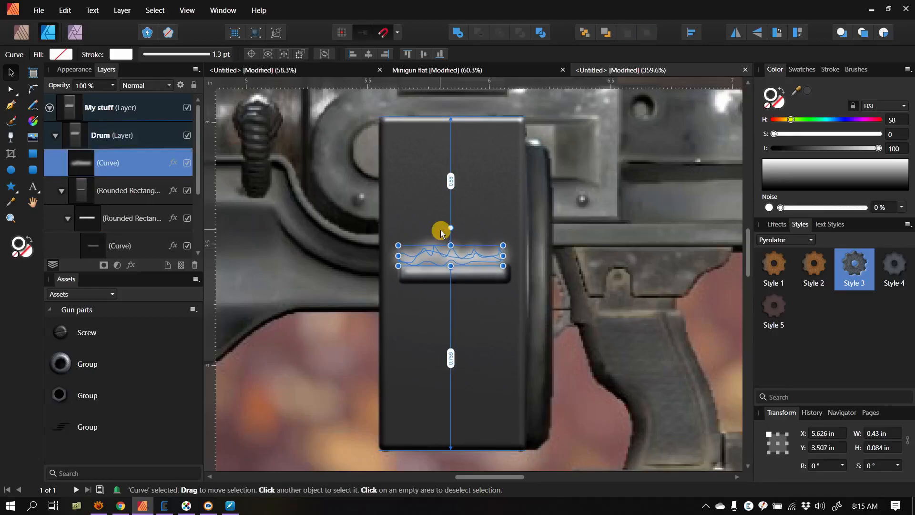
key("Down")
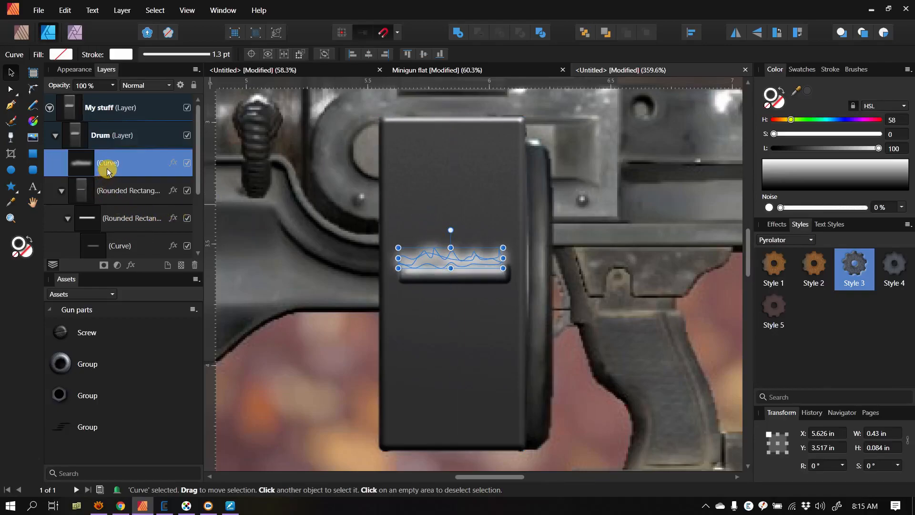
Step: Nest the blurred zigzag curve inside the drum body's large rounded rectangle, above the small rounded rectangle, and deselect it
left_click_drag(108, 169, 108, 182)
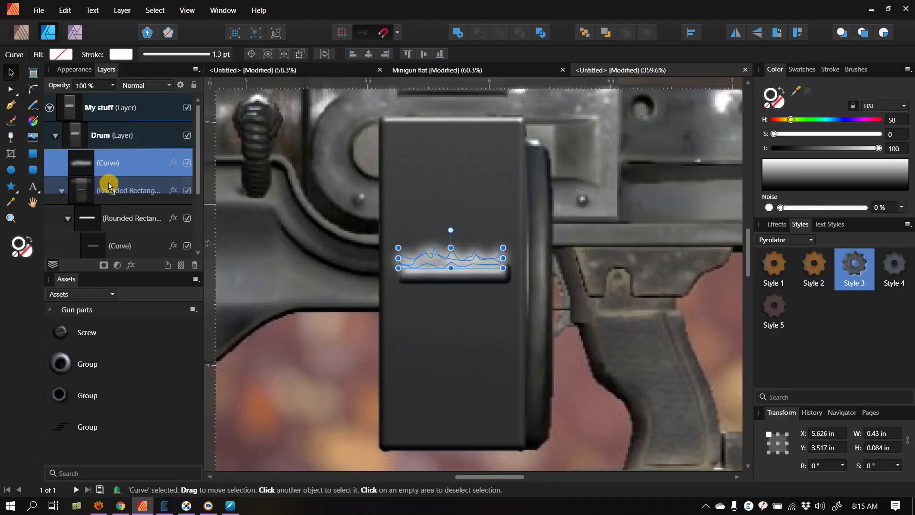
left_click_drag(109, 185, 116, 223)
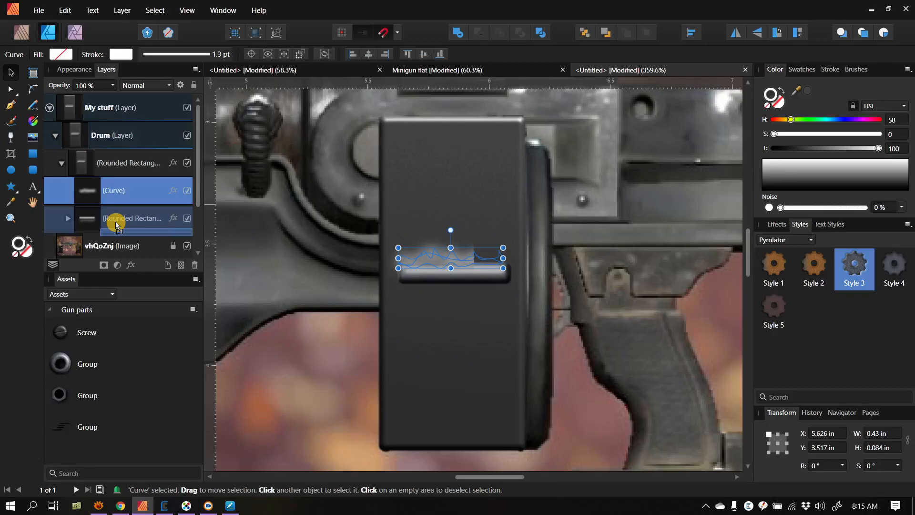
left_click(349, 277)
Step: Examine the highlighted ridge in the context of the whole rifle and compare it with the Minigun flat document
scroll(353, 271, "down", 5)
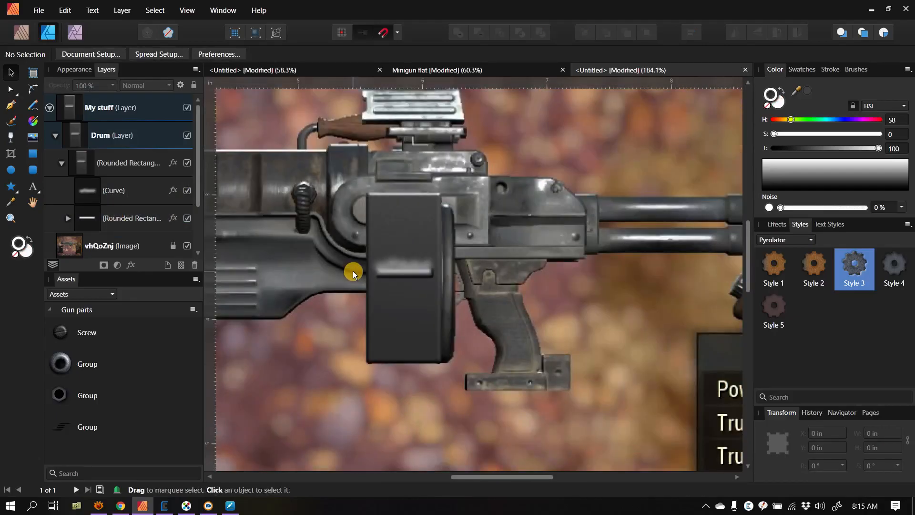
scroll(353, 271, "down", 1)
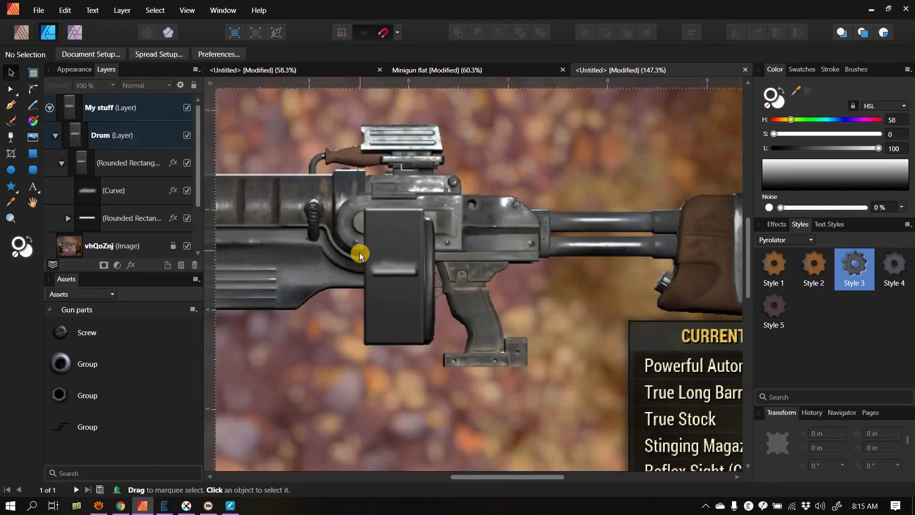
scroll(360, 253, "up", 2)
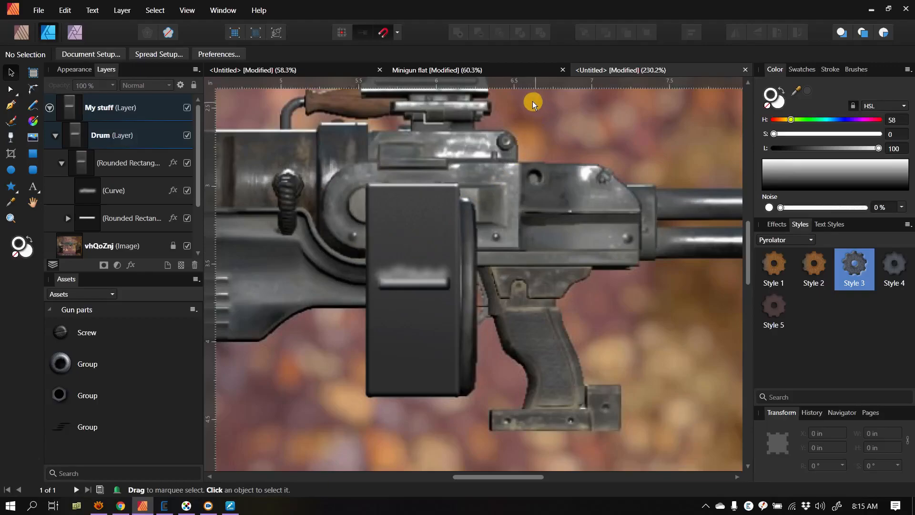
left_click(517, 71)
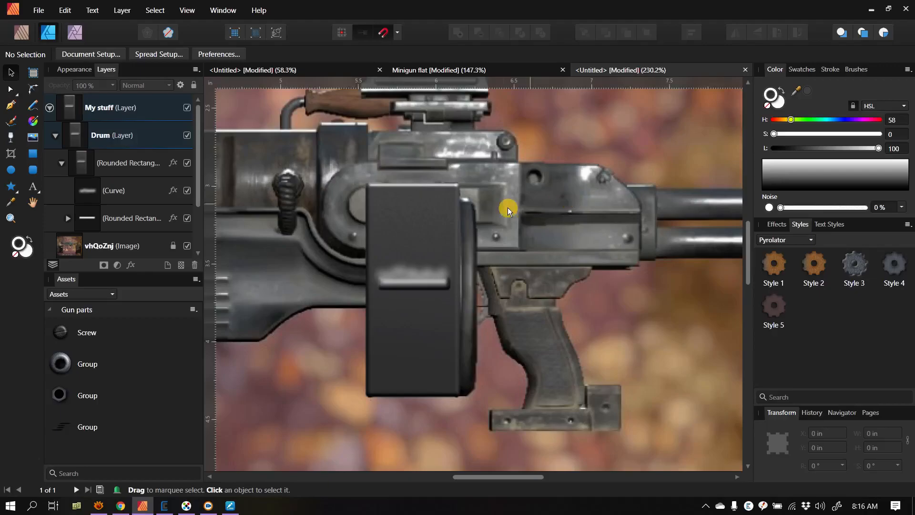
Step: Select the drum body's large rounded rectangle in the Photo persona and choose the second 320 px Textures brush for the Paint Brush
left_click(444, 278)
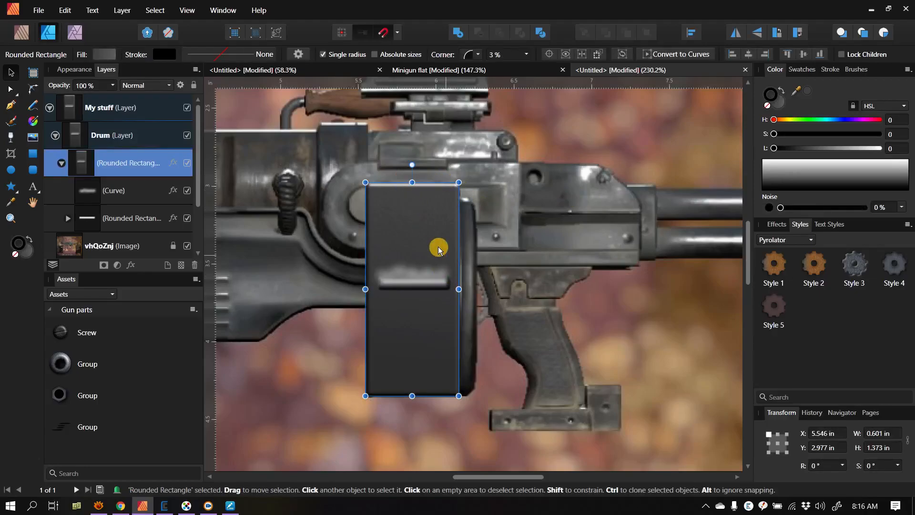
left_click(77, 32)
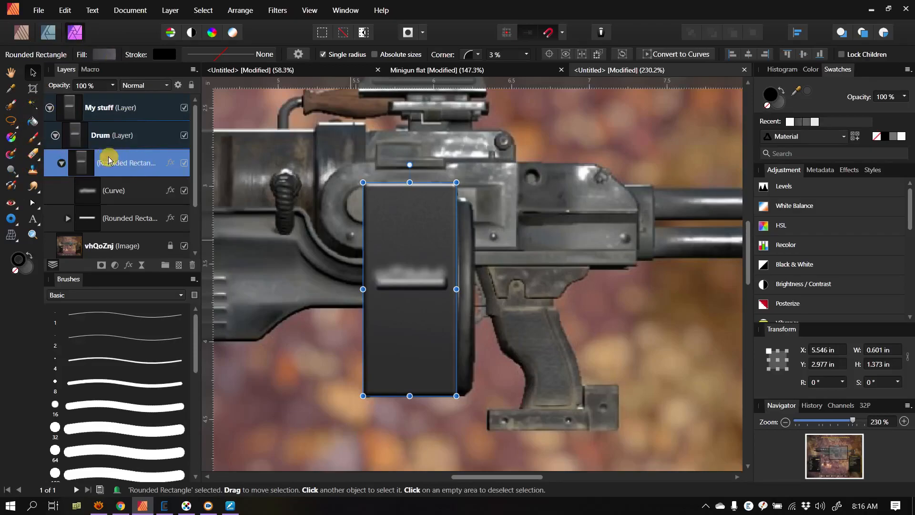
left_click(35, 139)
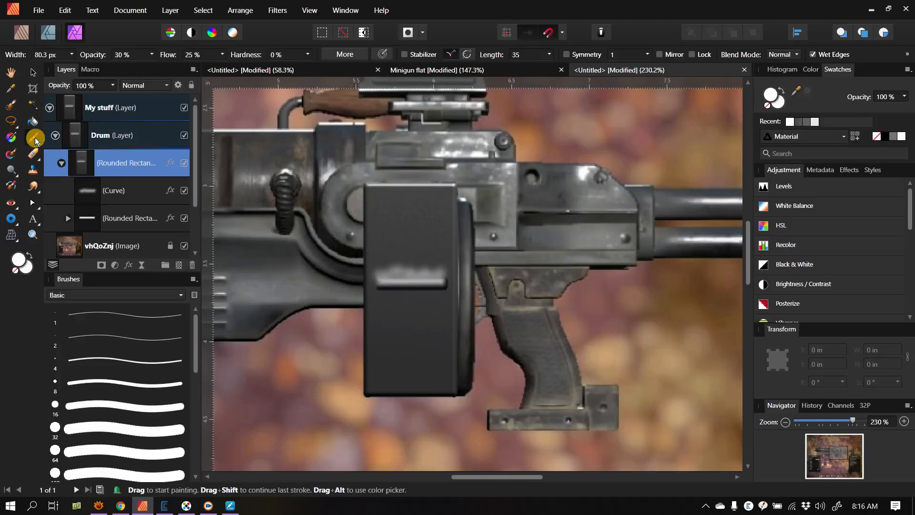
left_click(132, 294)
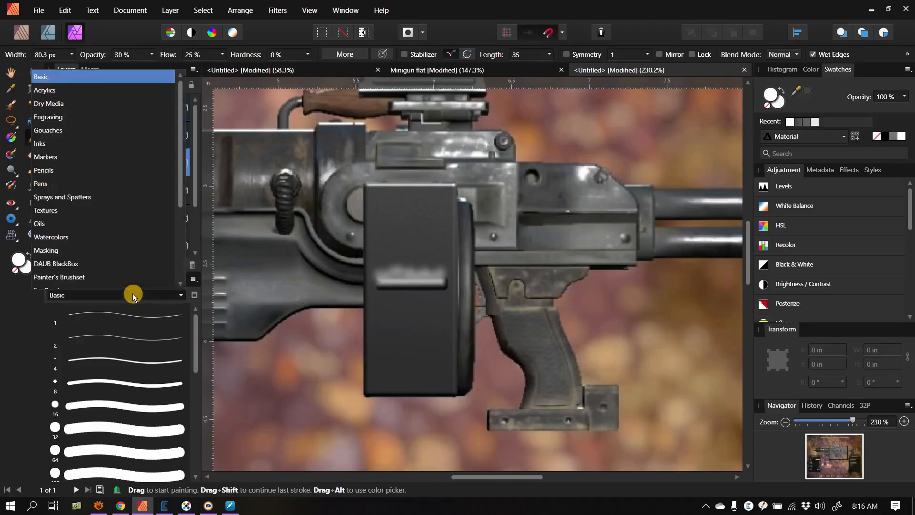
scroll(133, 293, "down", 1)
scroll(133, 261, "down", 6)
scroll(133, 261, "down", 1)
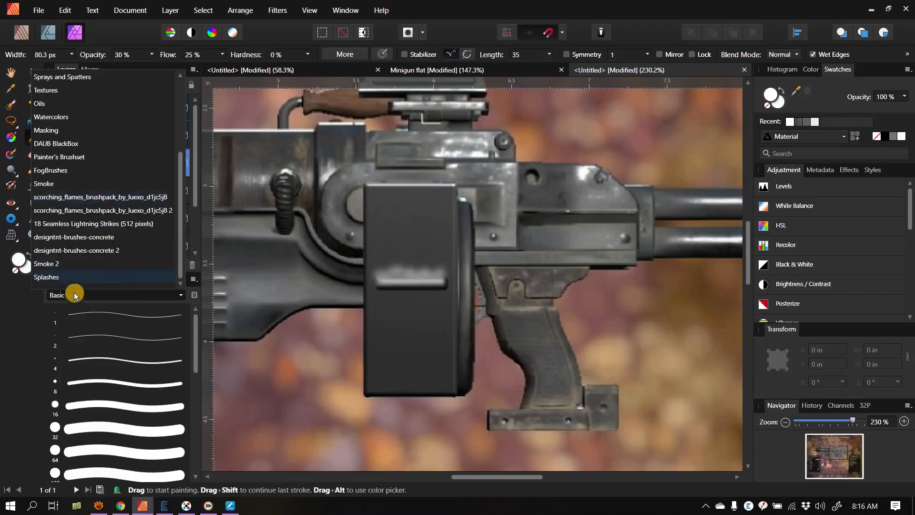
scroll(69, 206, "up", 9)
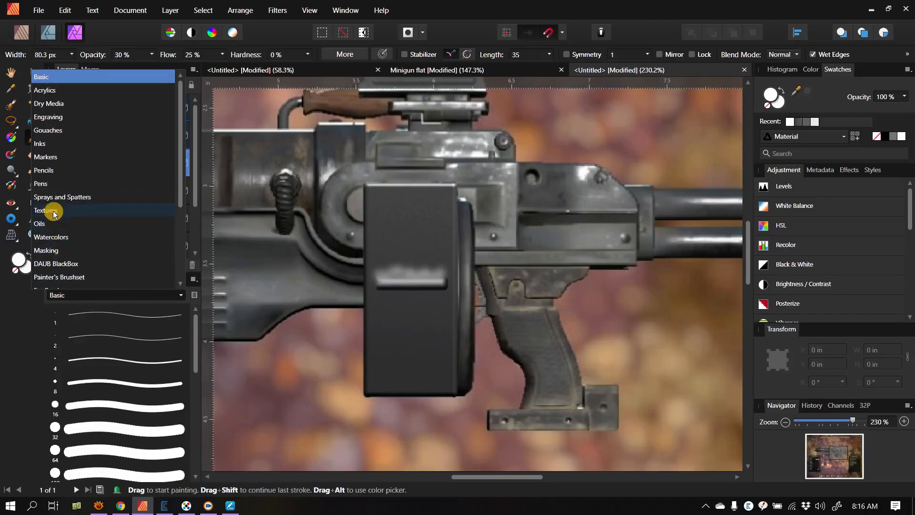
left_click(53, 213)
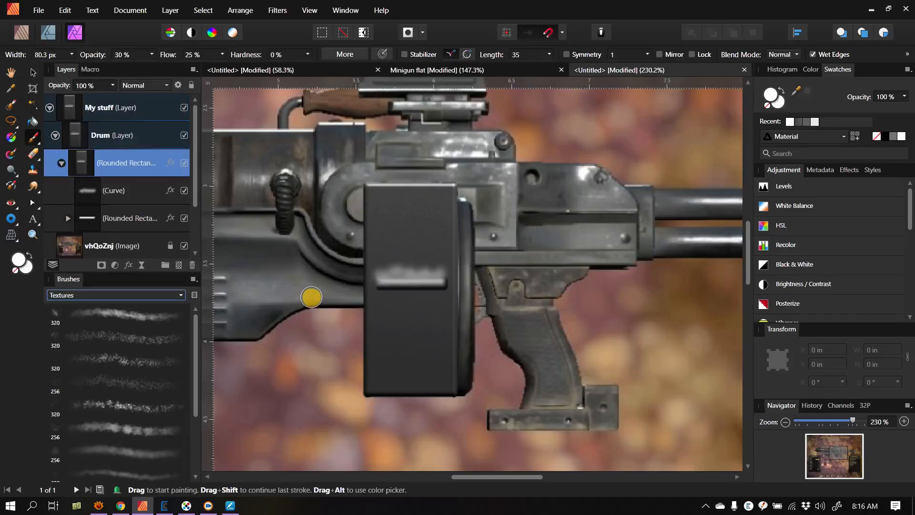
left_click(145, 337)
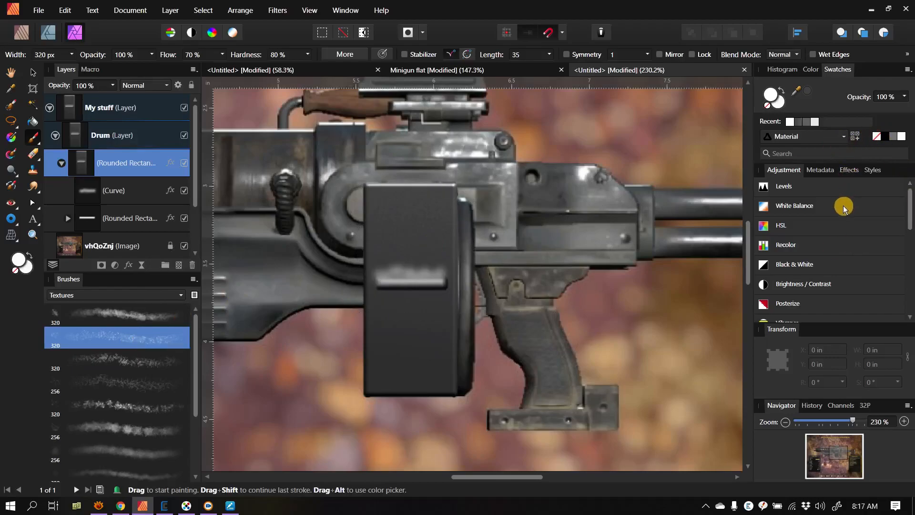
Step: Show the Dirt colors swatches in an enlarged floating palette clear of the drum and choose the dark rust brown (H 25, S 86, L 23)
left_click(811, 70)
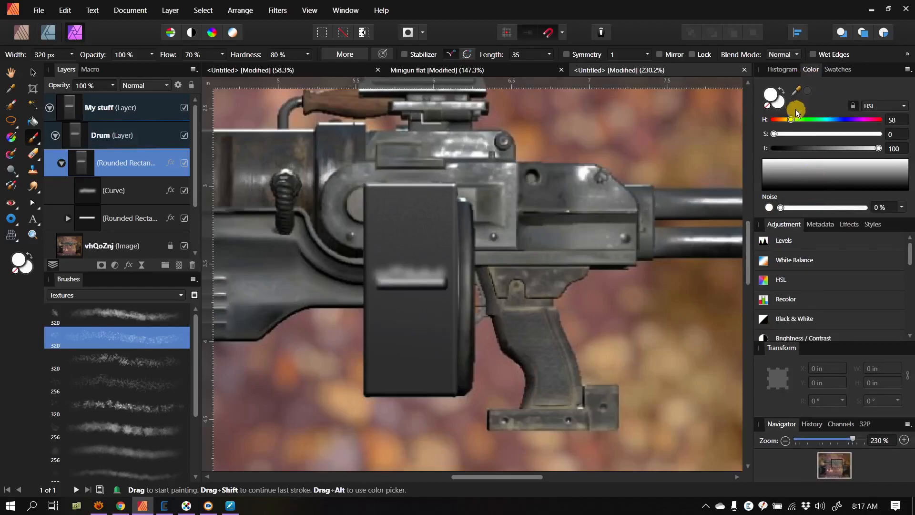
left_click(842, 71)
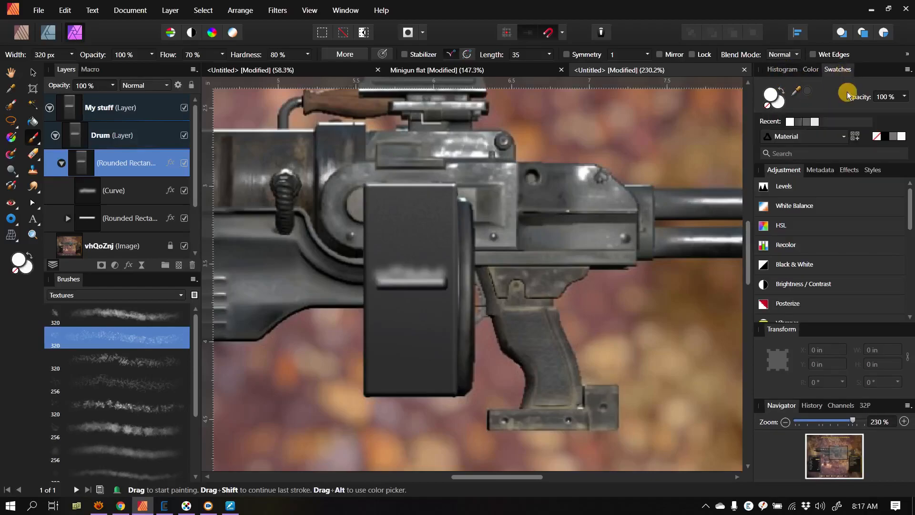
left_click(835, 138)
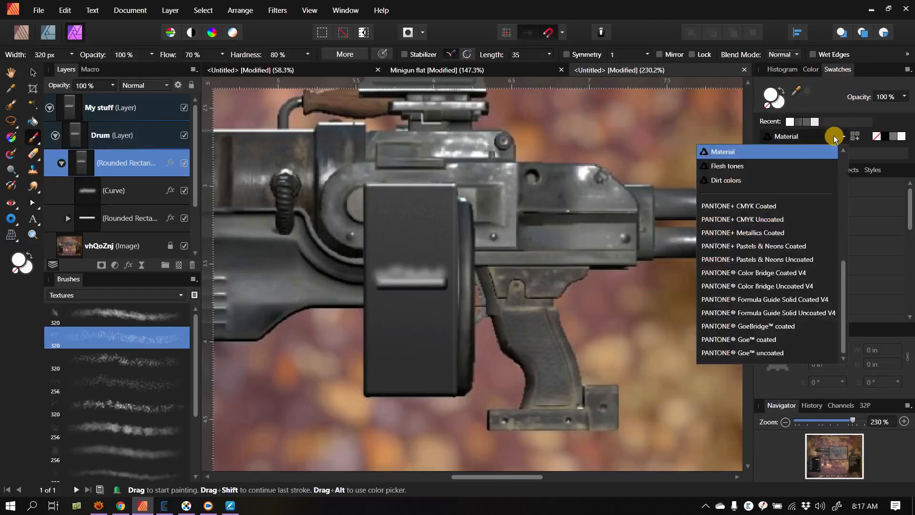
left_click(734, 181)
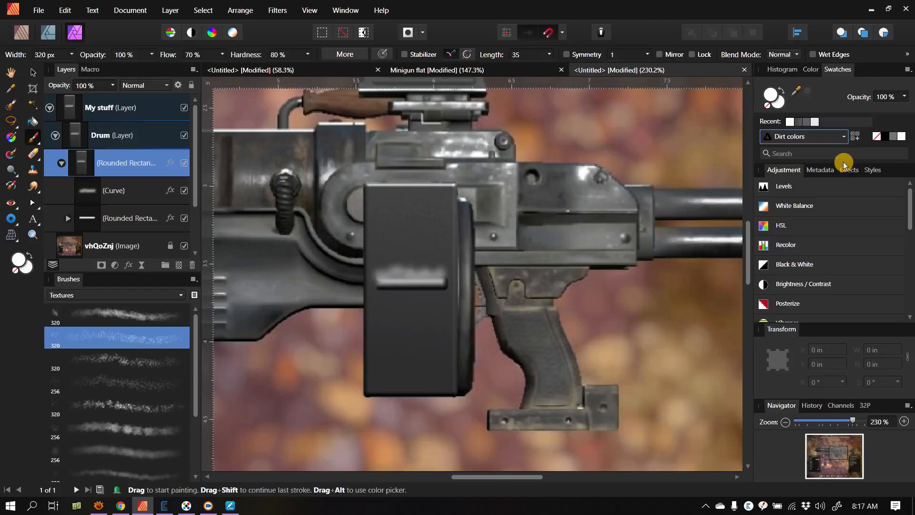
left_click_drag(836, 69, 145, 125)
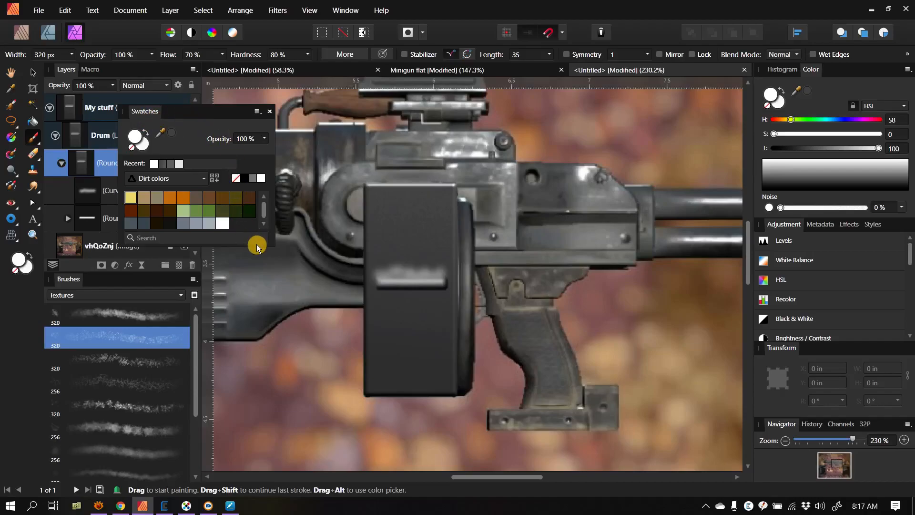
left_click_drag(257, 243, 281, 370)
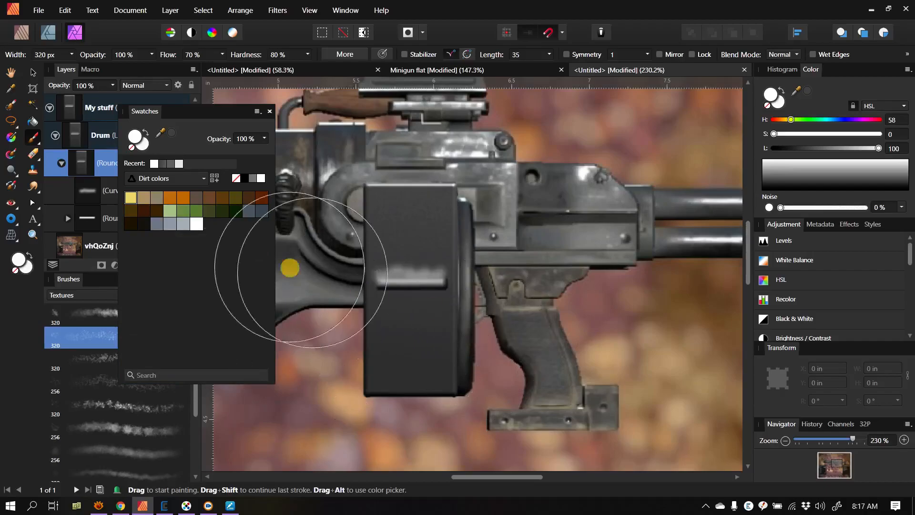
left_click(260, 202)
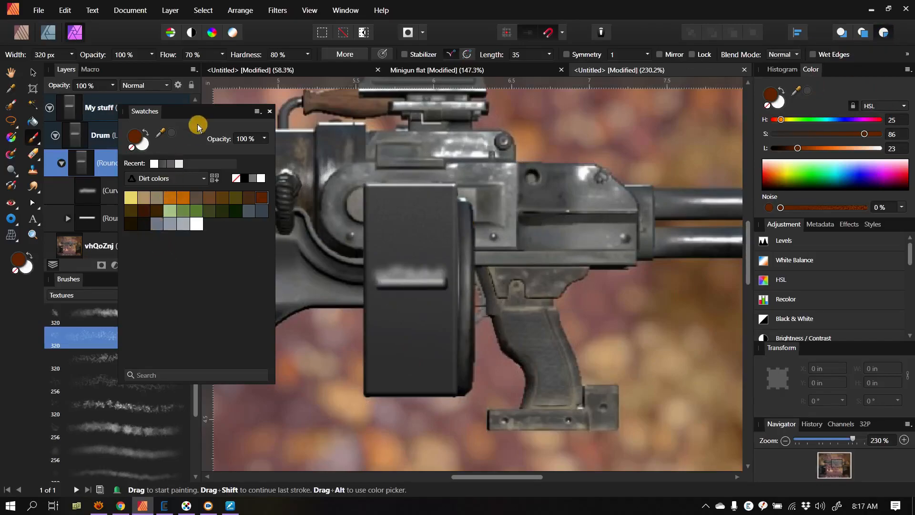
left_click_drag(201, 120, 686, 89)
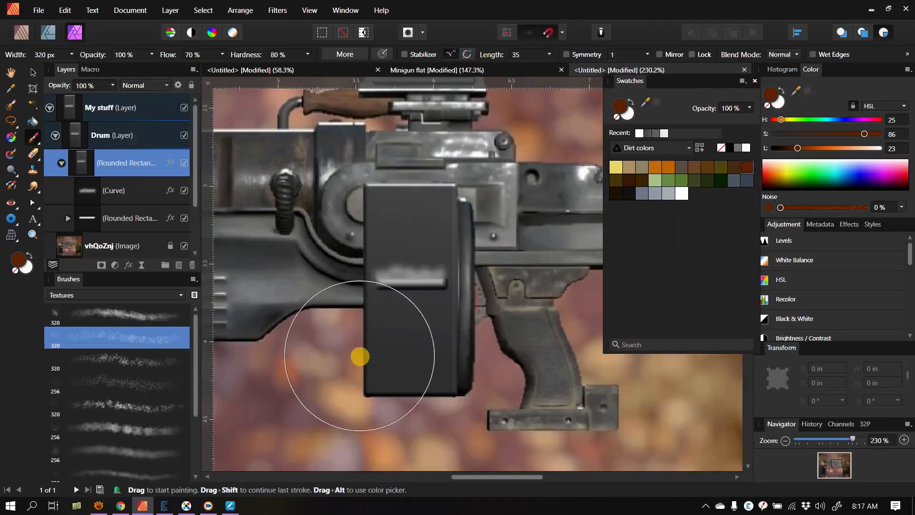
Step: Paint rust speckles on the drum body's lower-left corner, reducing the brush width to 196.5 px and further to 120.7 px
key("bracketleft")
key("bracketleft")
key("bracketleft")
mouse_move(360, 356)
left_mouse_down()
mouse_move(372, 386)
mouse_move(365, 389)
left_mouse_up()
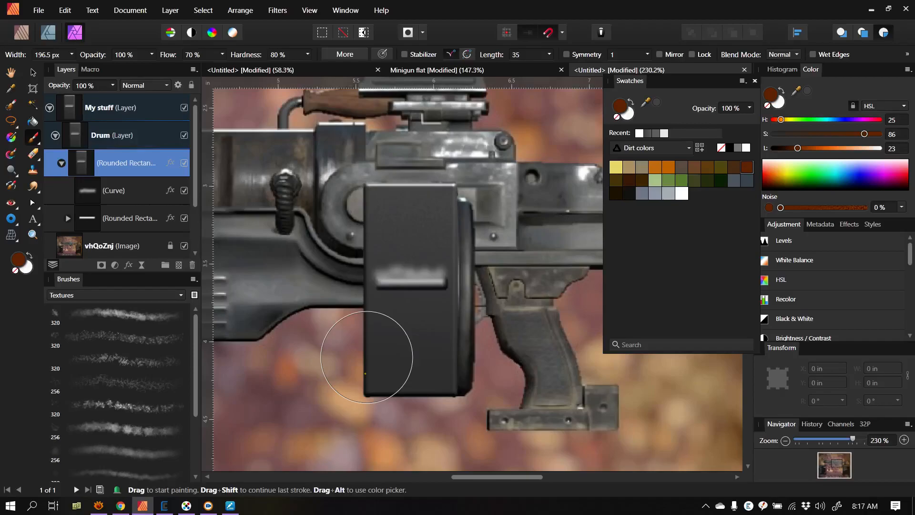
key("bracketleft")
key("bracketleft")
key("bracketleft")
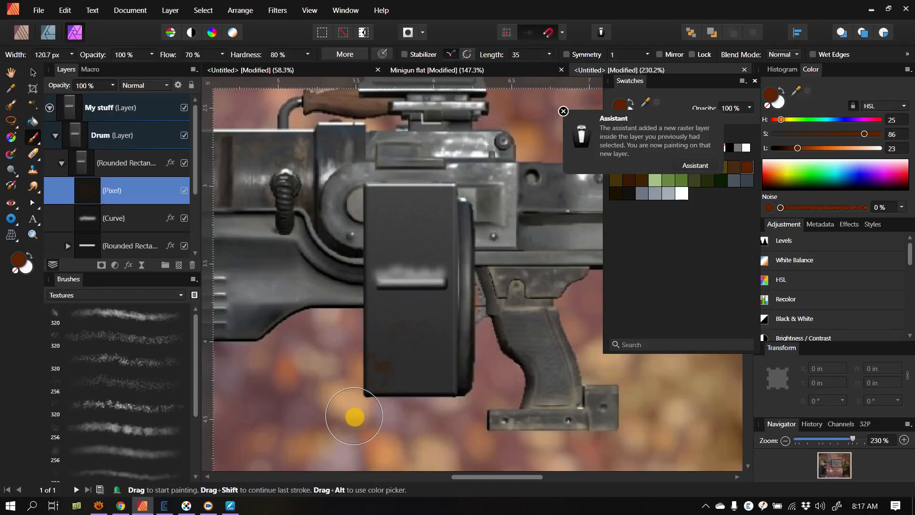
Step: Add slight size jitter to the texture brush and set its wet edges to on
left_click(344, 54)
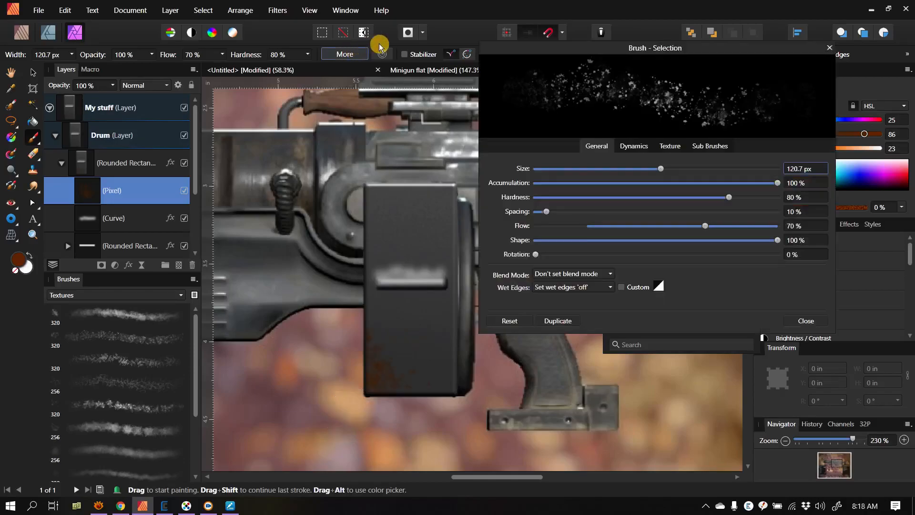
left_click(639, 150)
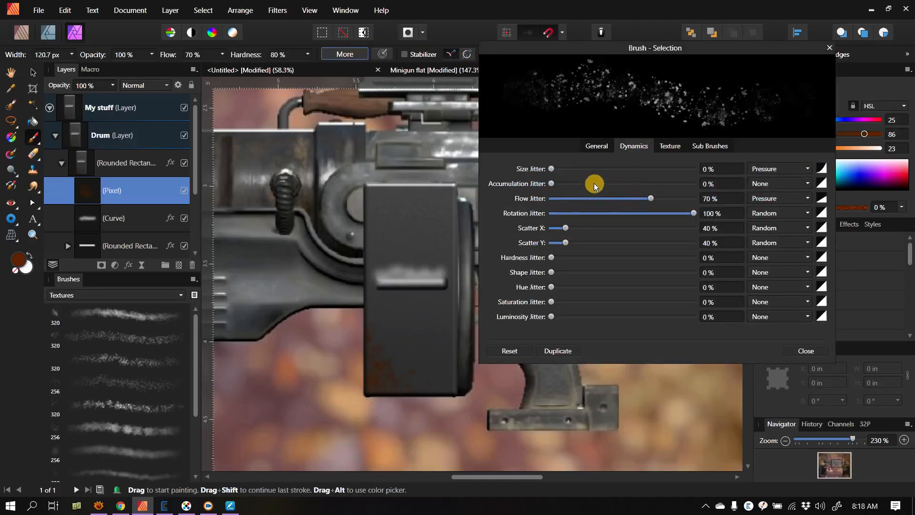
left_click_drag(552, 169, 564, 169)
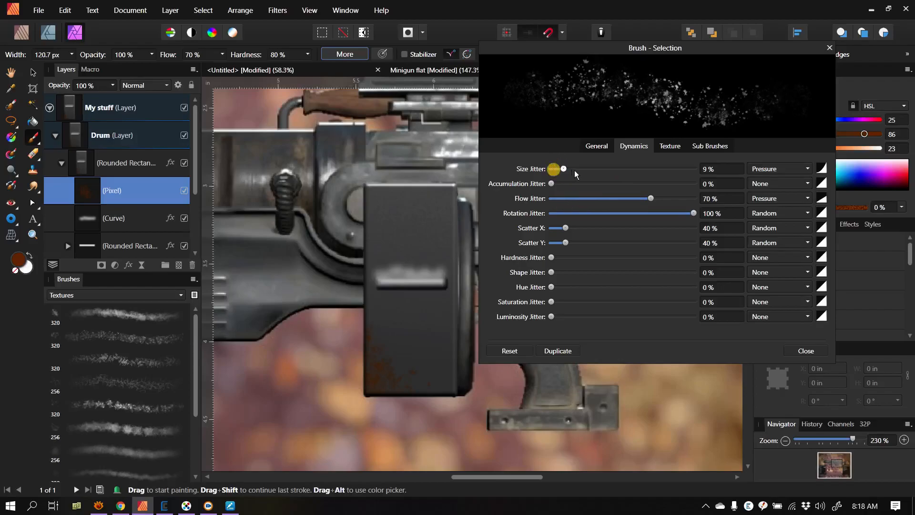
left_click(596, 145)
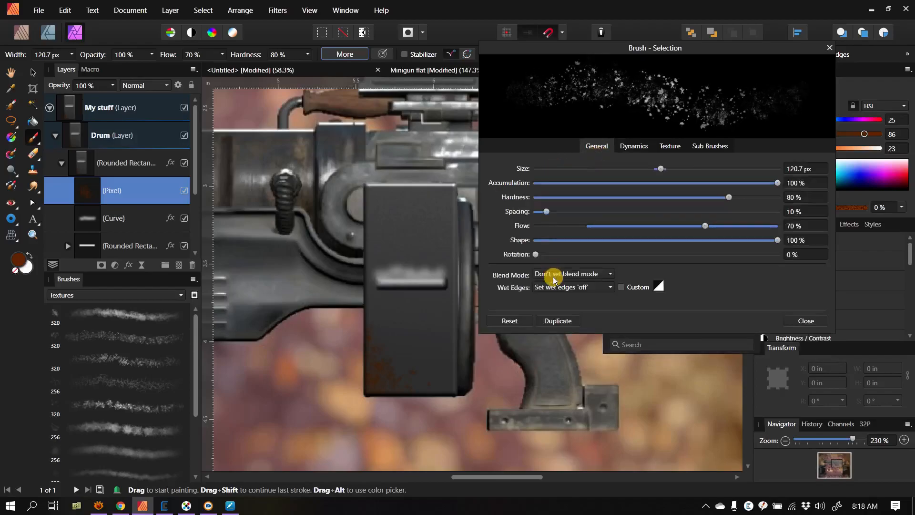
left_click(569, 287)
left_click(560, 330)
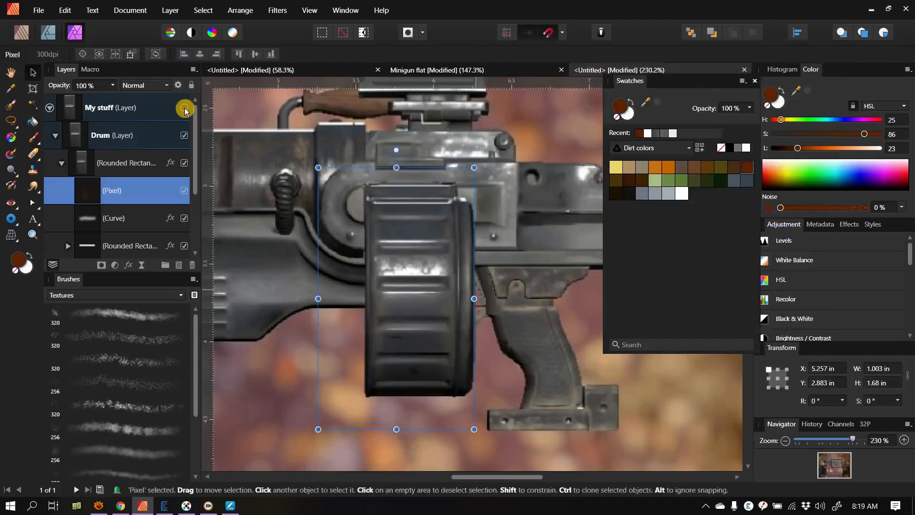
Step: Deselect the rust layer and check the rusted drum against the rifle, toggling the visibility of the vhQoZnj reference image
left_click(184, 107)
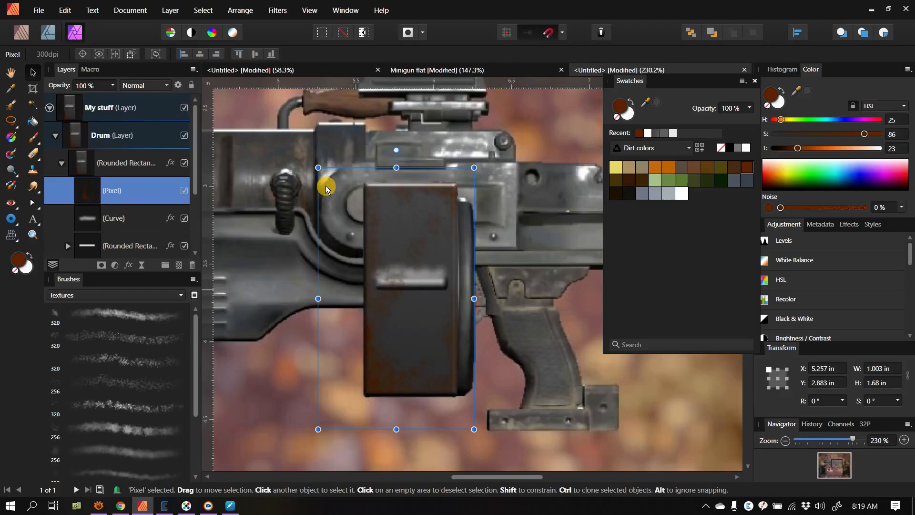
left_click(573, 135)
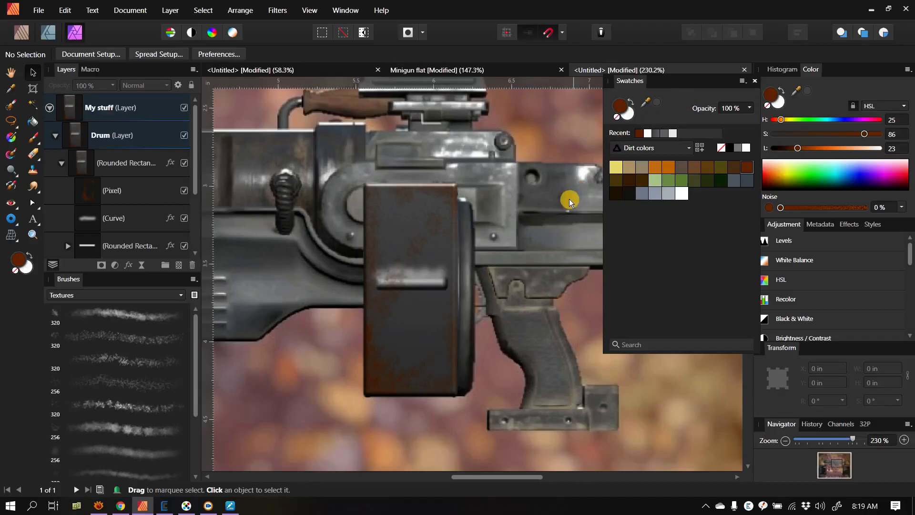
scroll(536, 204, "up", 2)
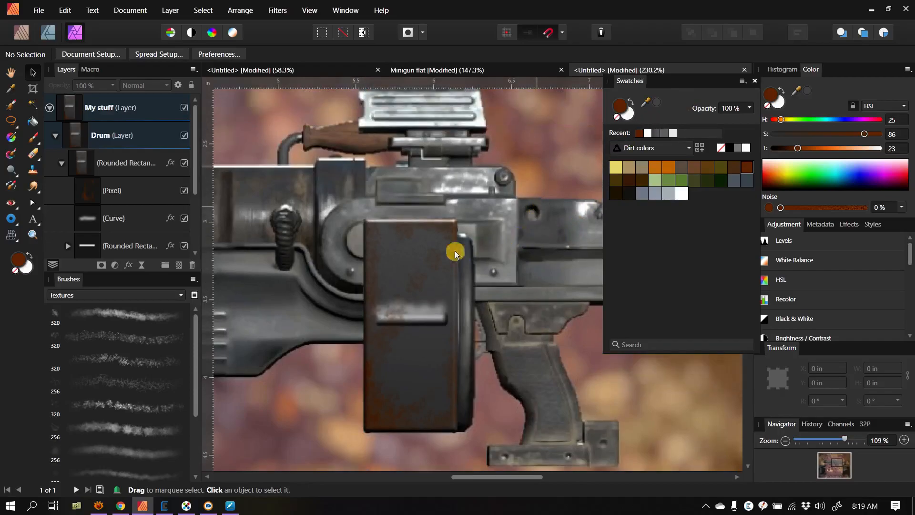
scroll(195, 204, "down", 3)
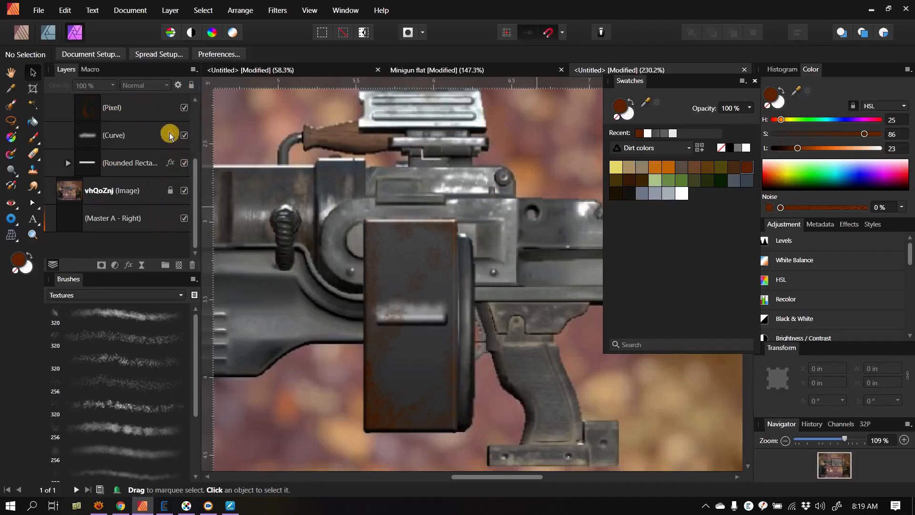
scroll(182, 184, "up", 3)
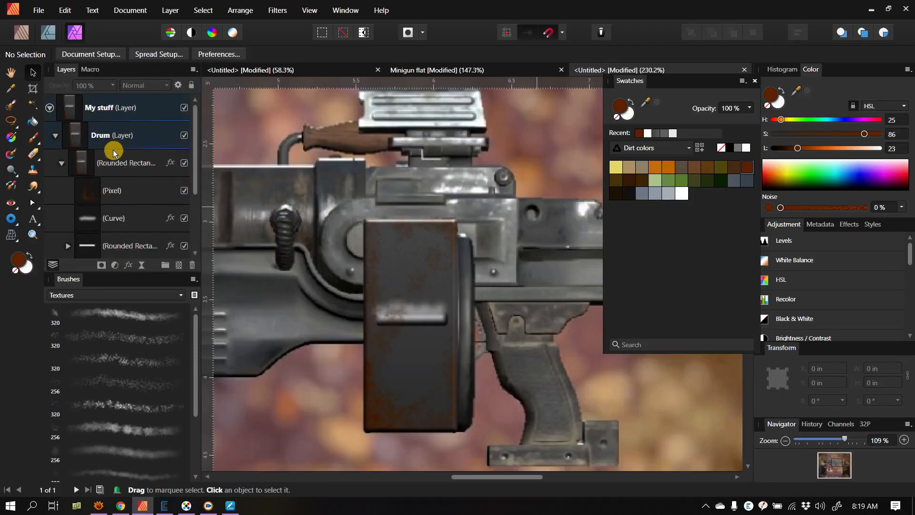
scroll(180, 211, "down", 3)
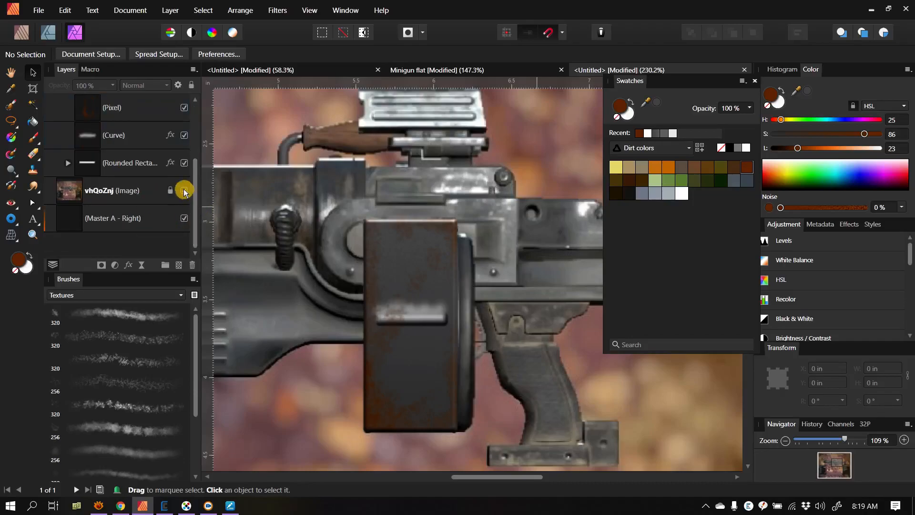
left_click(184, 191)
left_click(184, 191)
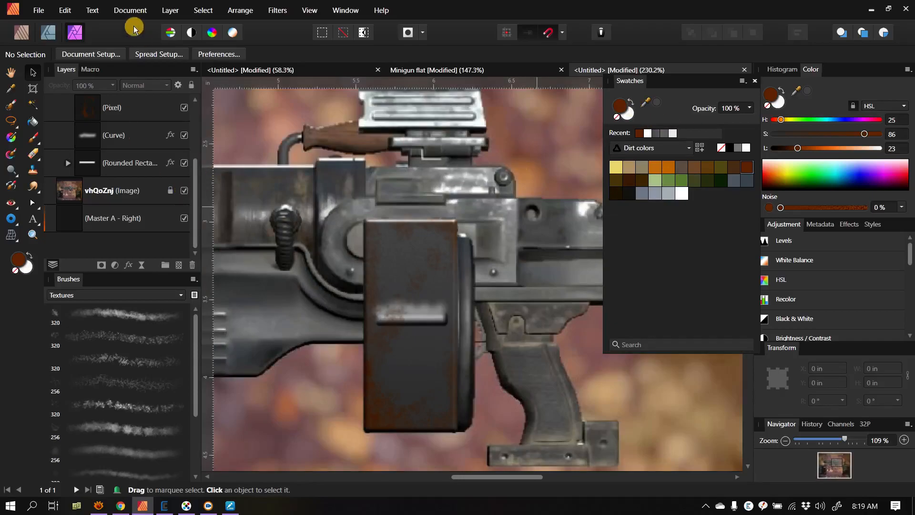
Step: Open the recent file Minigun.afpub and bring up the whole page of the Minigun flat document for comparison
left_click(40, 12)
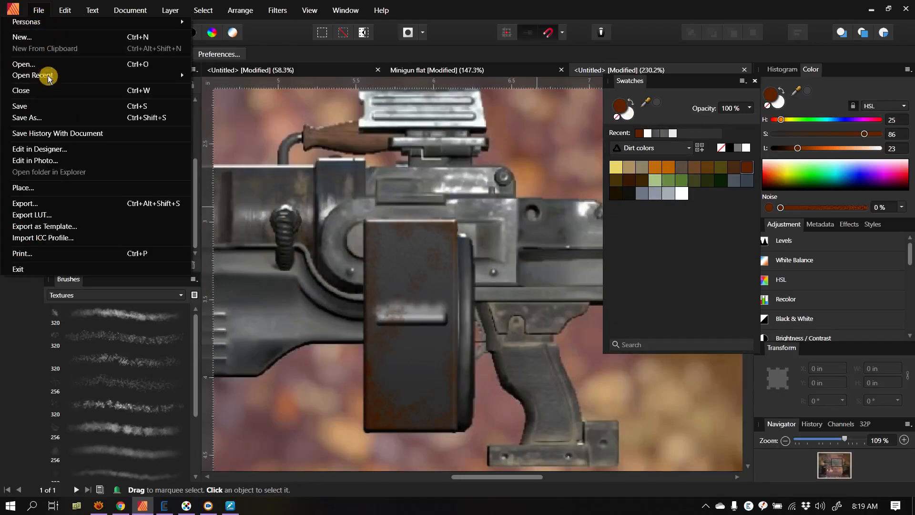
mouse_move(52, 75)
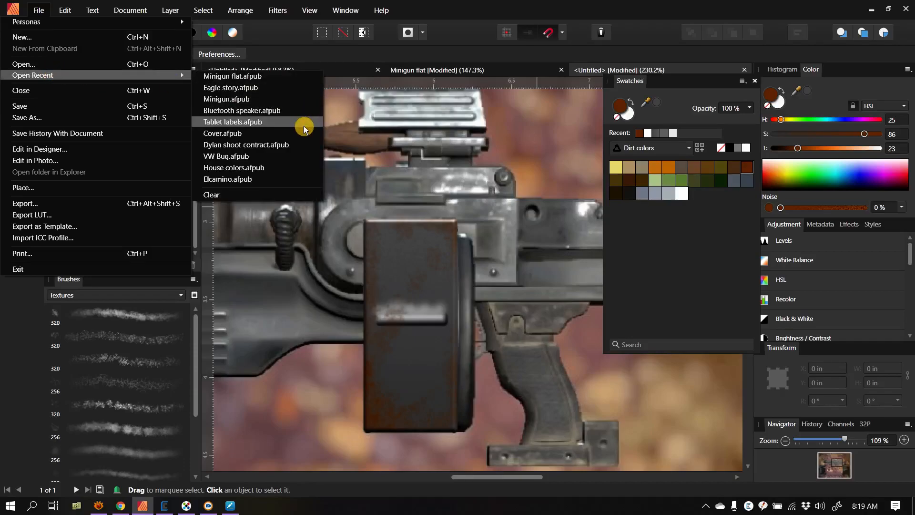
left_click(298, 101)
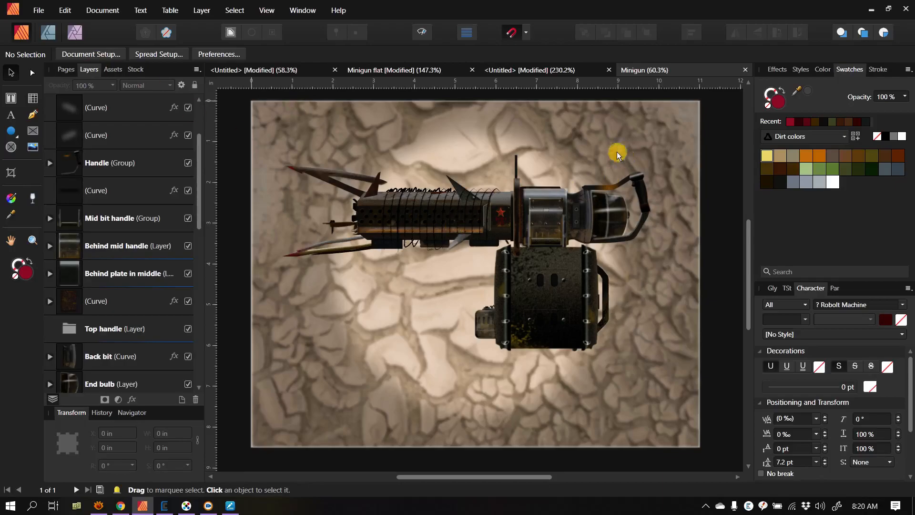
left_click(417, 71)
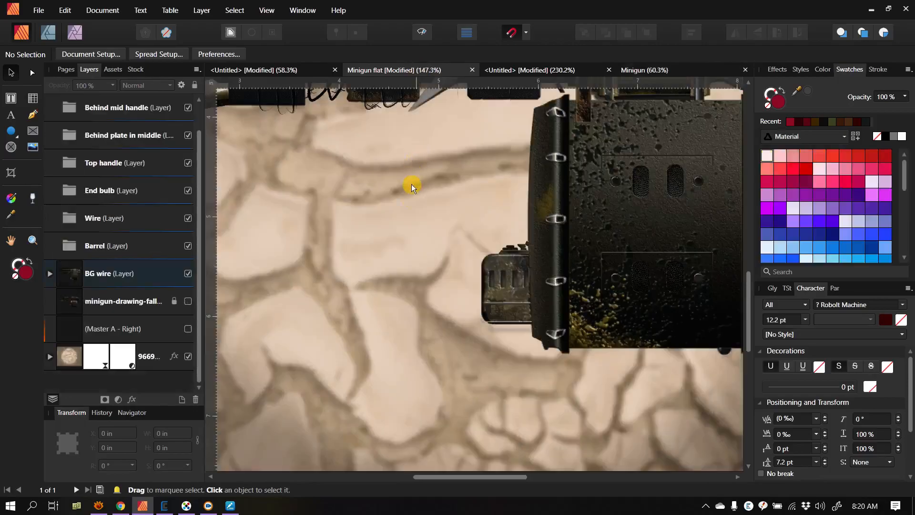
key("ctrl+0")
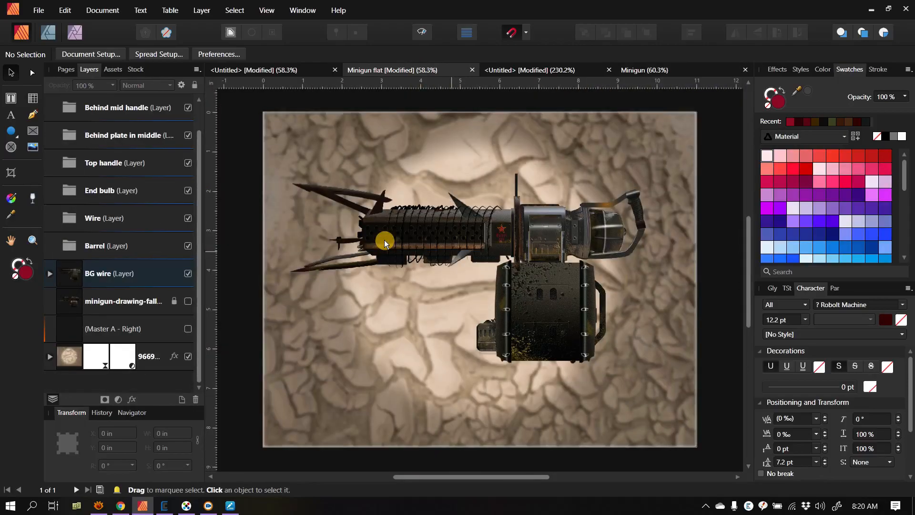
Step: Compare the finished Minigun artwork with the Minigun flat document, ending on the finished version
left_click(686, 72)
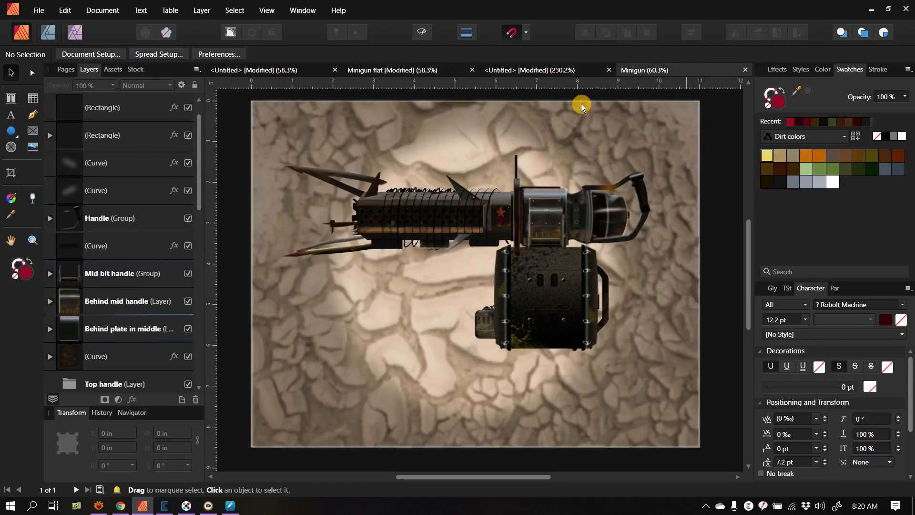
left_click(407, 70)
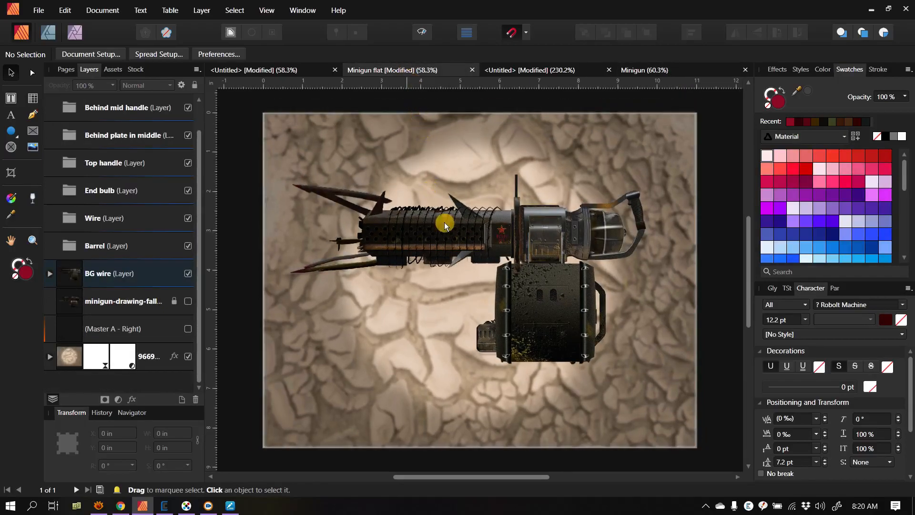
left_click(659, 72)
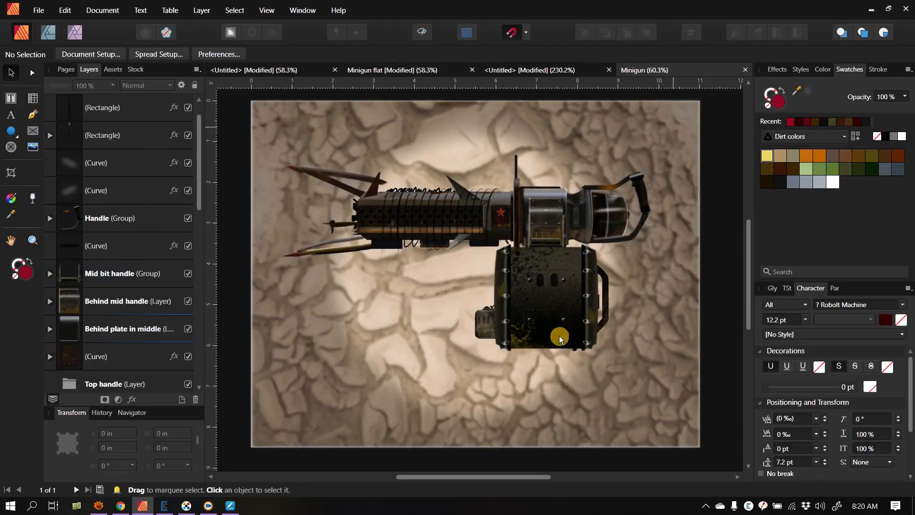
Step: Select the Big drum group in the finished minigun and expand it to list its component layers
scroll(556, 329, "up", 4)
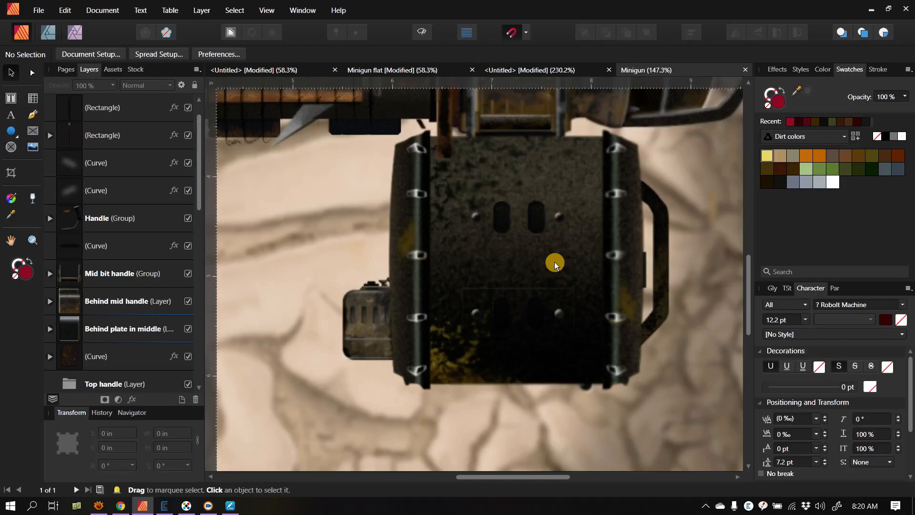
left_click(556, 264)
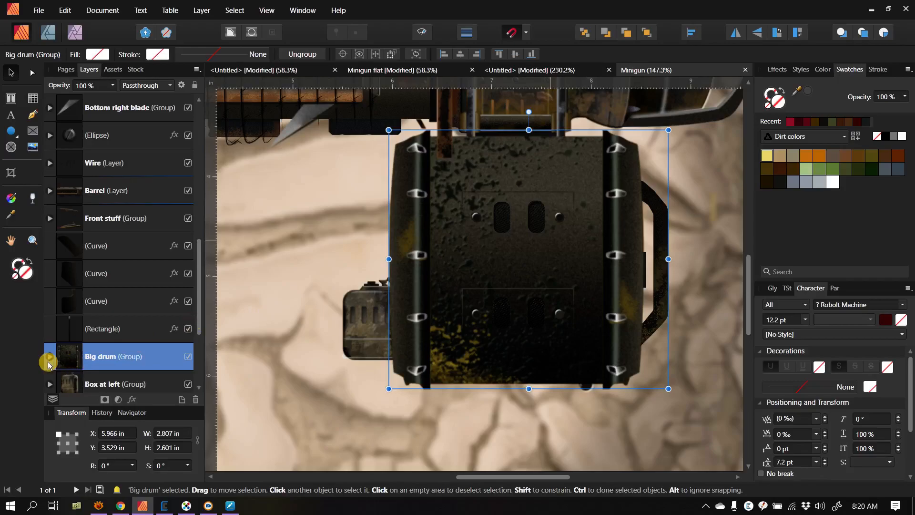
left_click(49, 356)
scroll(61, 345, "down", 5)
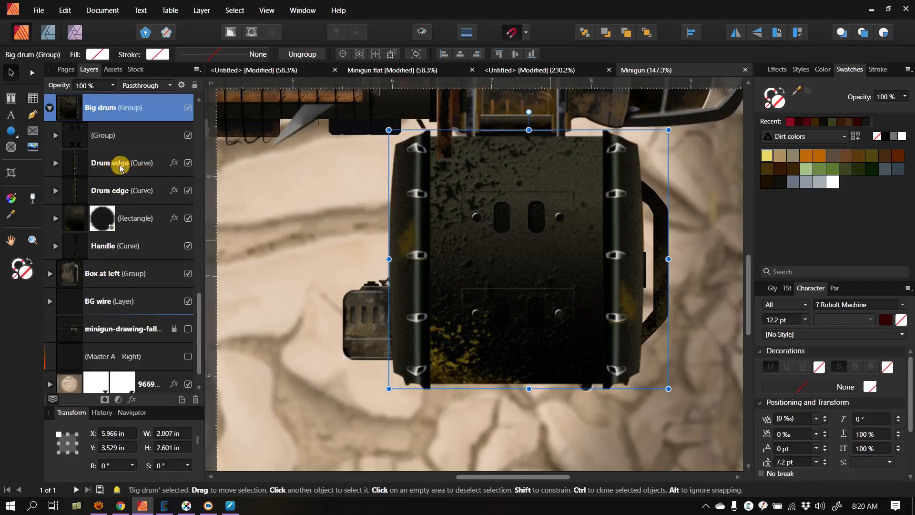
Step: Check the Big drum group's parts by toggling layer visibility, and select the pixel texture layer nested in the drum's rectangle
left_click(189, 163)
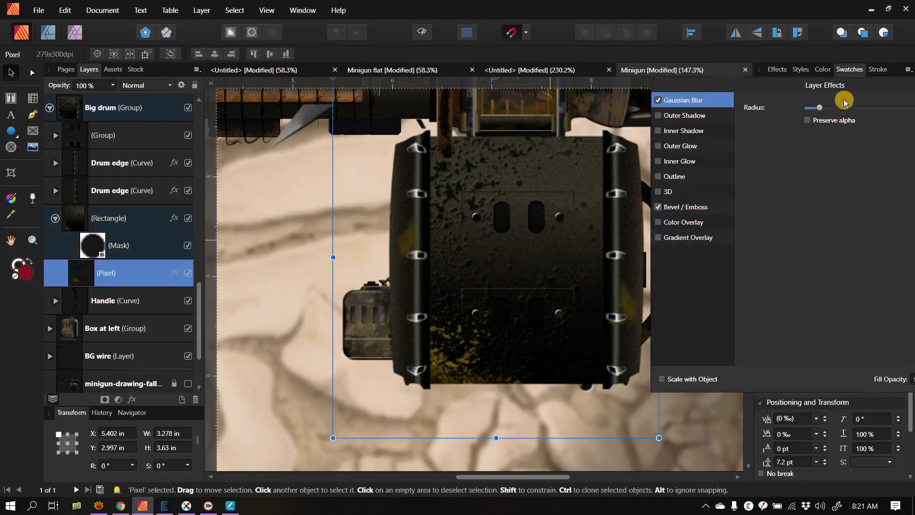
left_click_drag(845, 103, 419, 155)
left_click(495, 416)
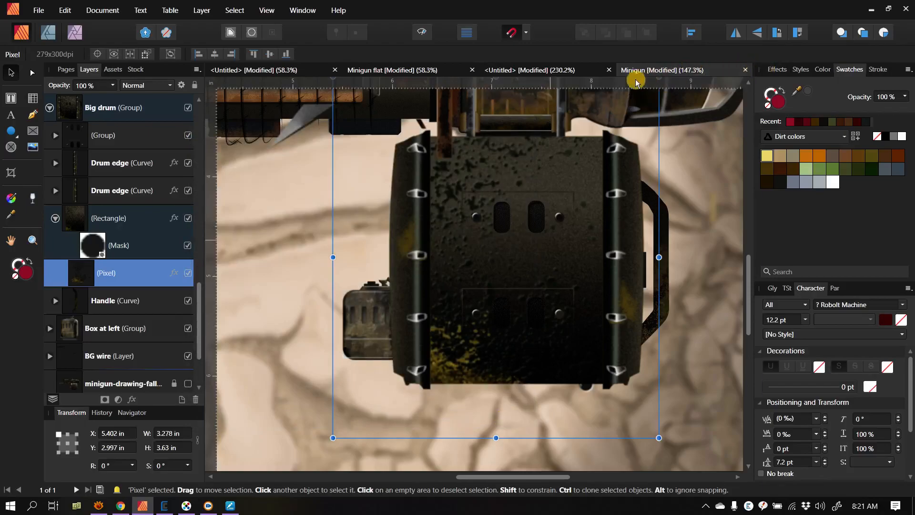
Step: Return to the untitled rifle document and examine the rusted drum and the ribbed barrel's surface up close
left_click(541, 70)
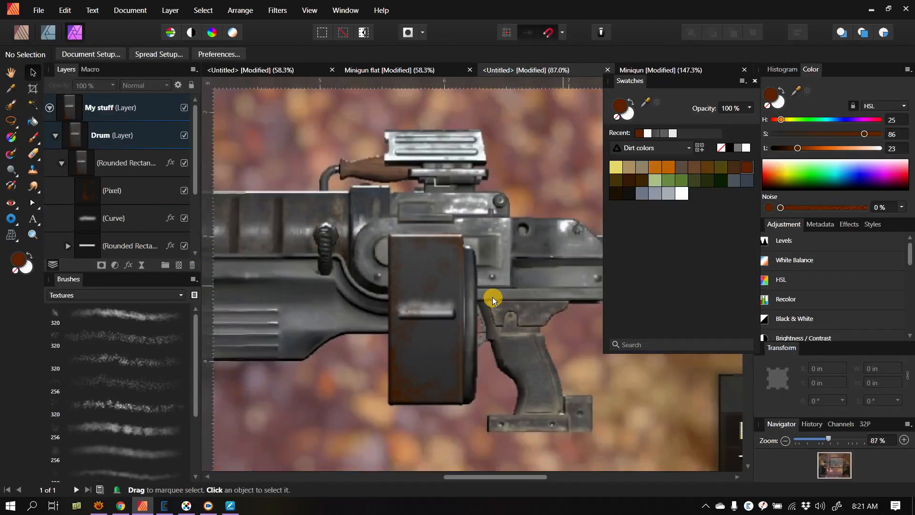
scroll(493, 296, "down", 3)
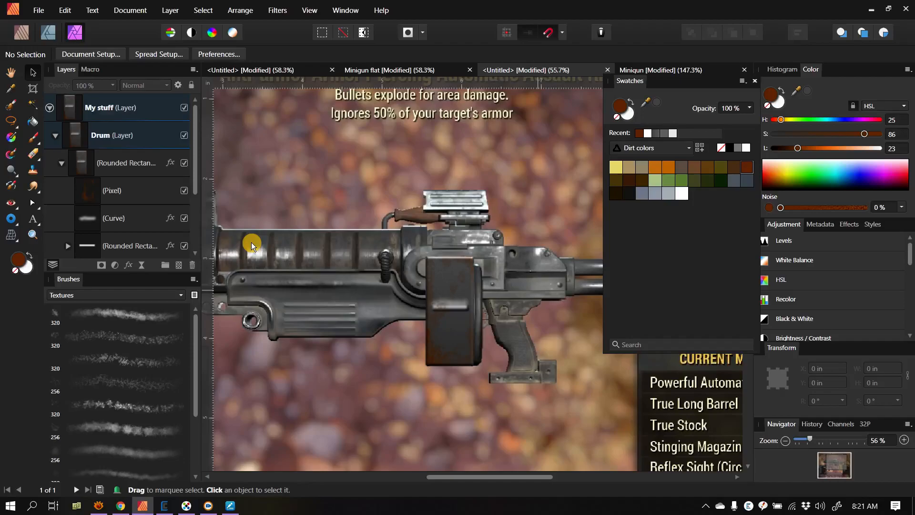
scroll(241, 260, "up", 5)
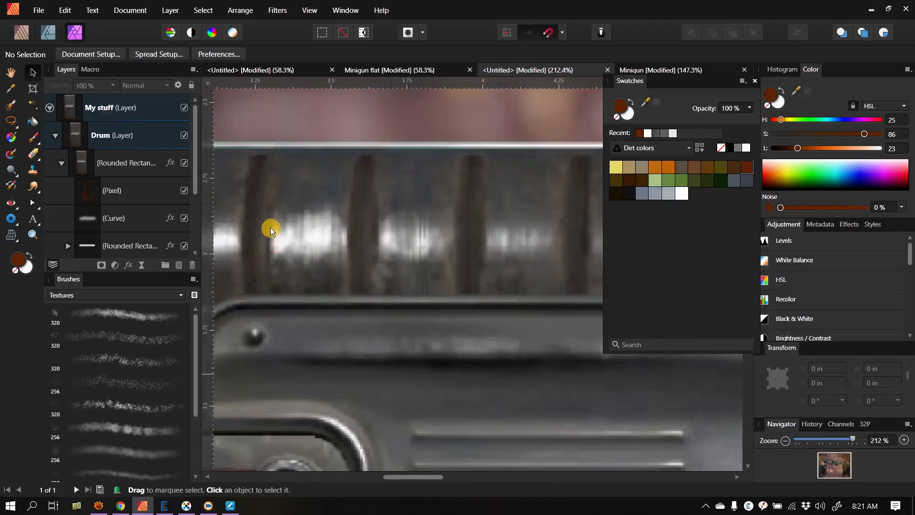